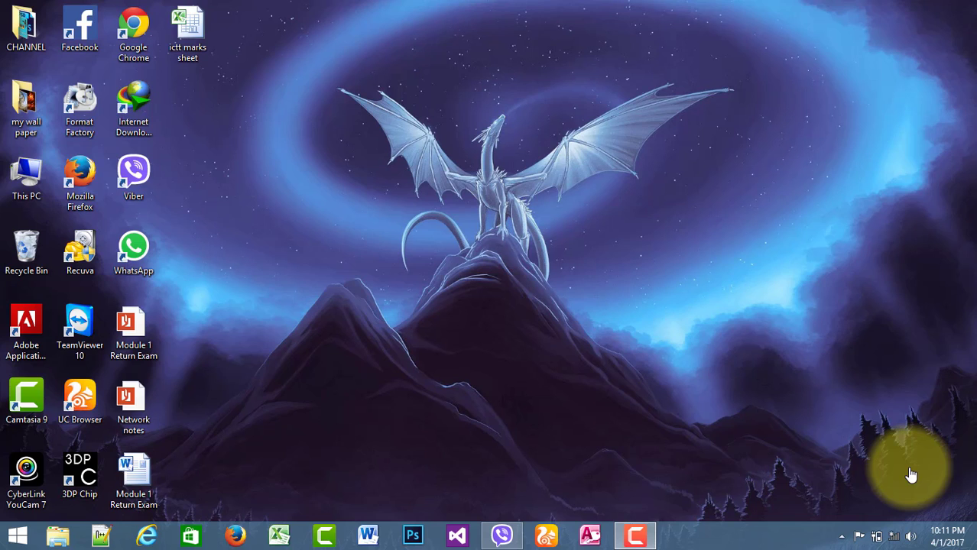
Step: Refresh the Windows desktop twice from its right-click menu
right_click(375, 93)
click(394, 129)
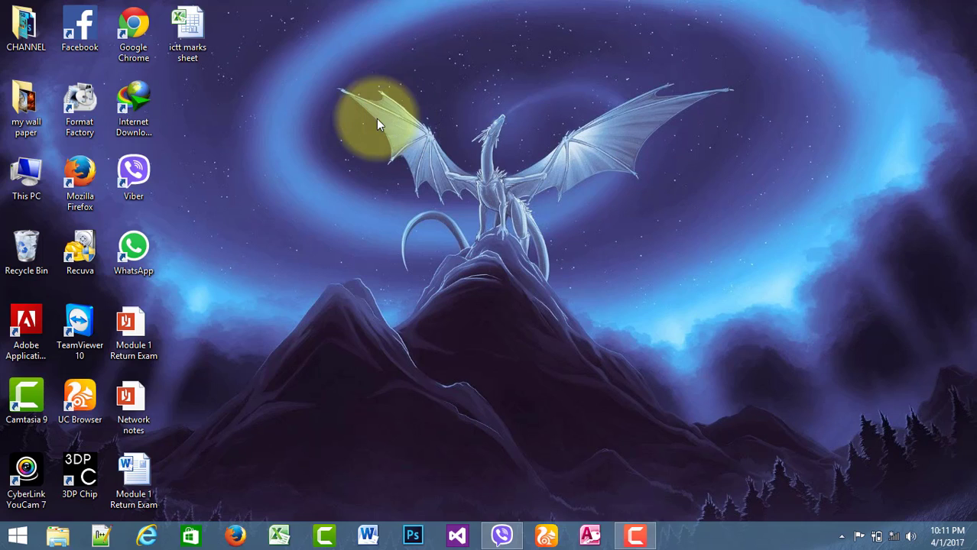
right_click(357, 48)
click(385, 89)
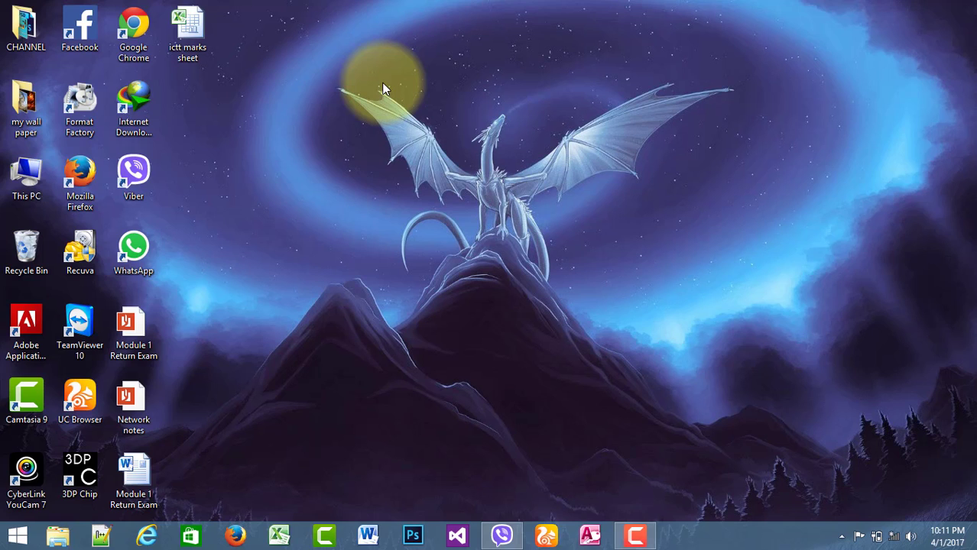
Step: Launch Paint from Run and type 'prepare presentation' in a large canvas-wide text box
key(super+r)
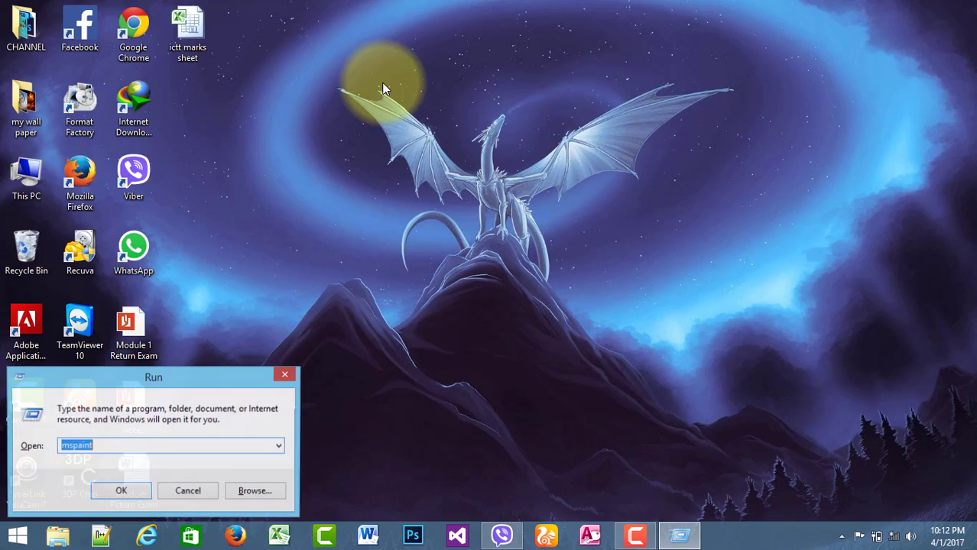
key(Return)
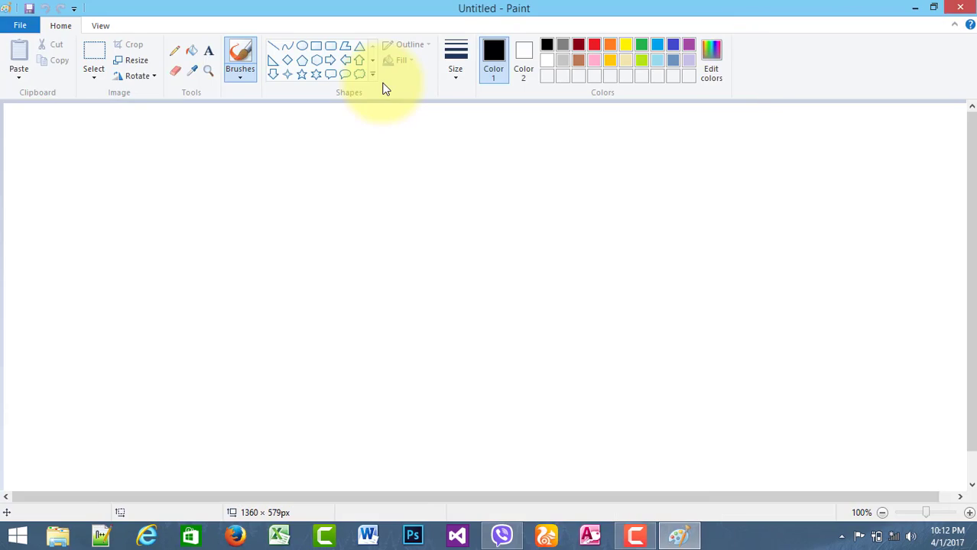
click(209, 52)
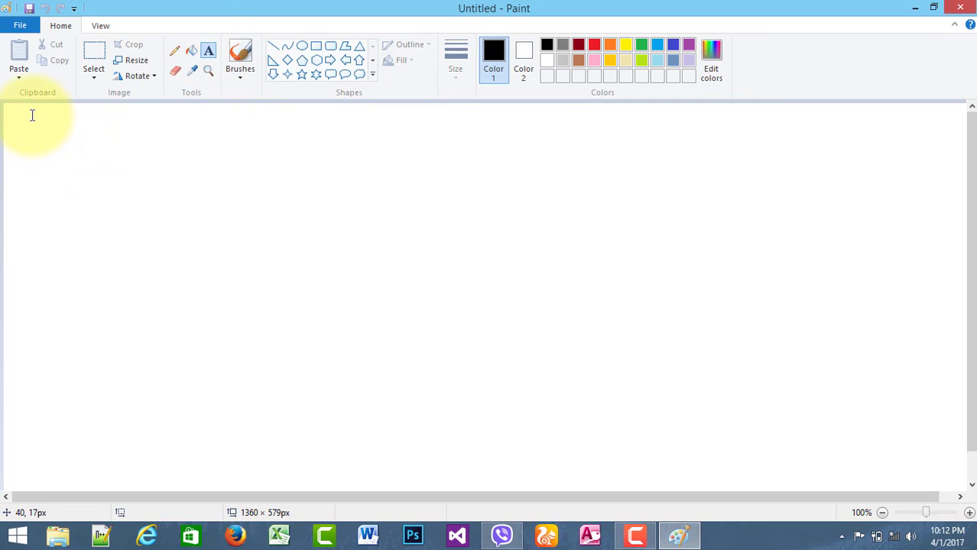
drag(33, 116, 926, 464)
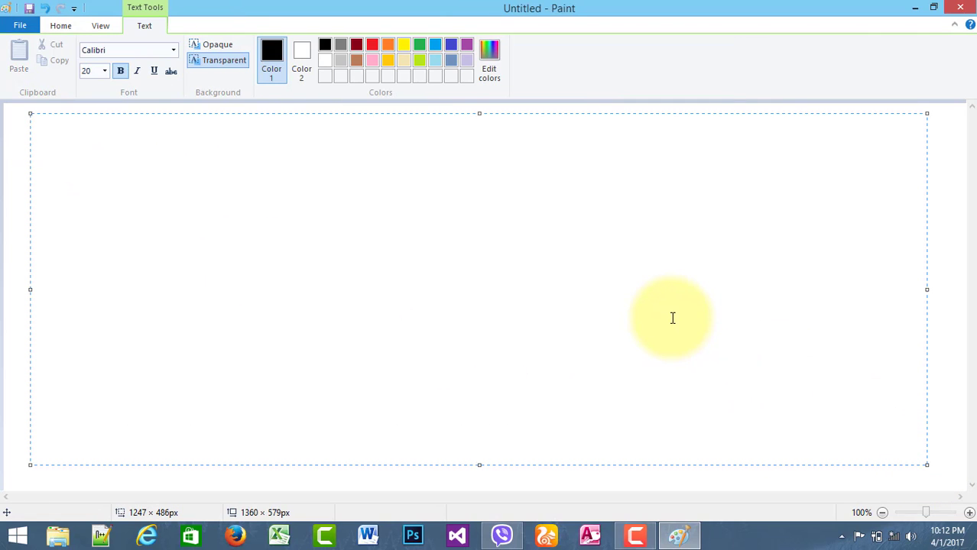
text(prepare )
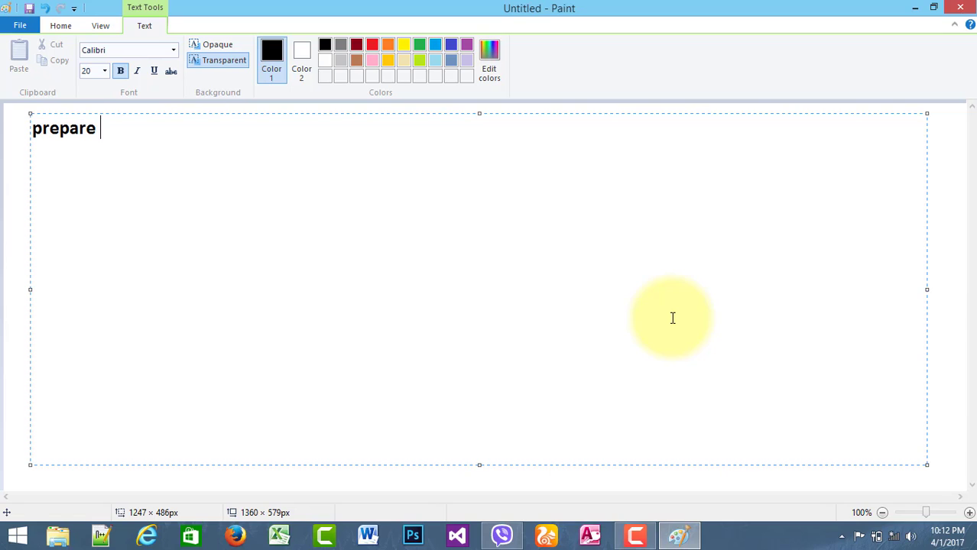
text(prese)
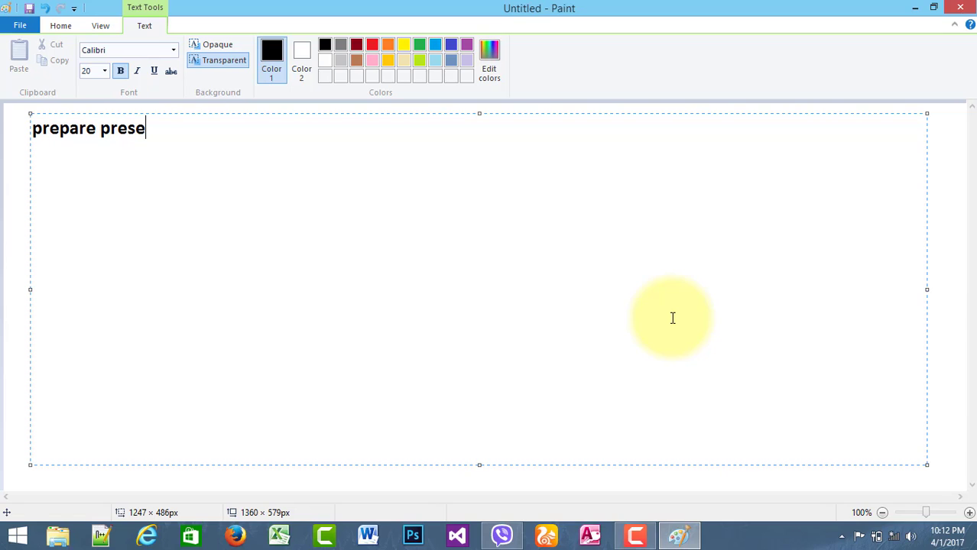
text(ntation)
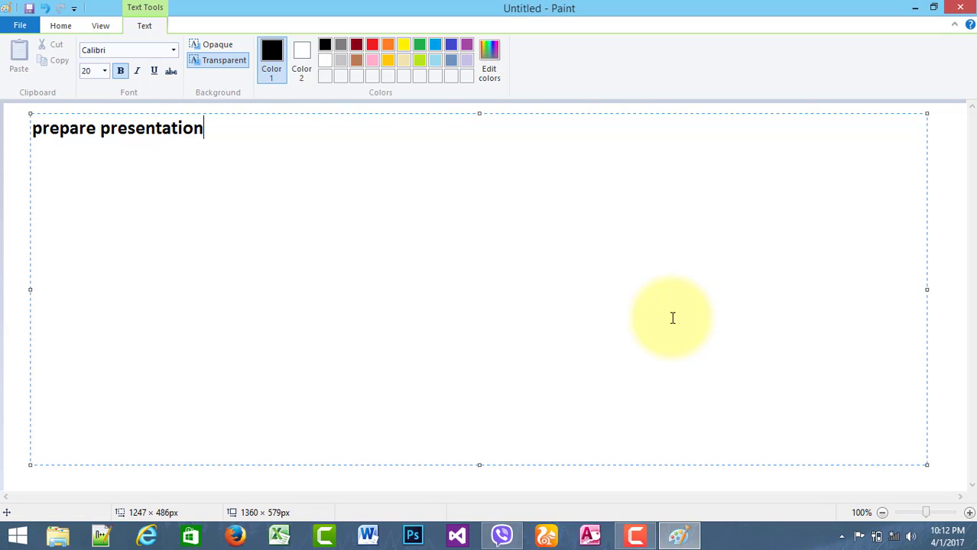
Step: Colour the title red, start a new line, and set the text colour back to black
drag(220, 135, 1, 134)
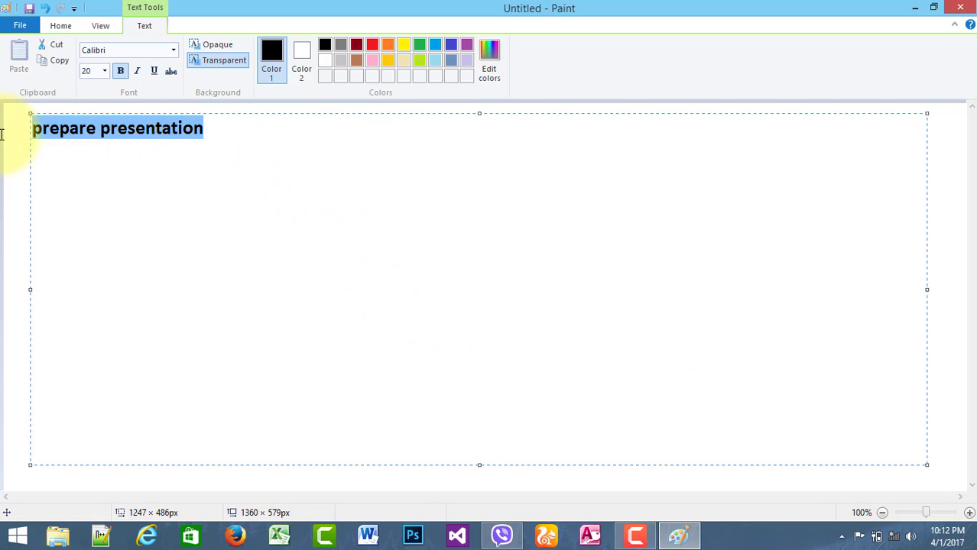
click(372, 45)
click(265, 131)
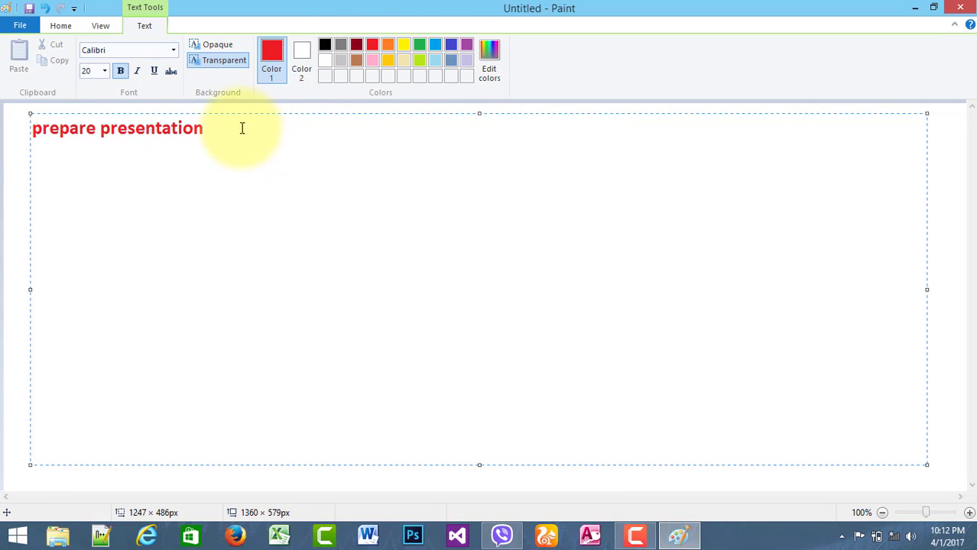
key(Return)
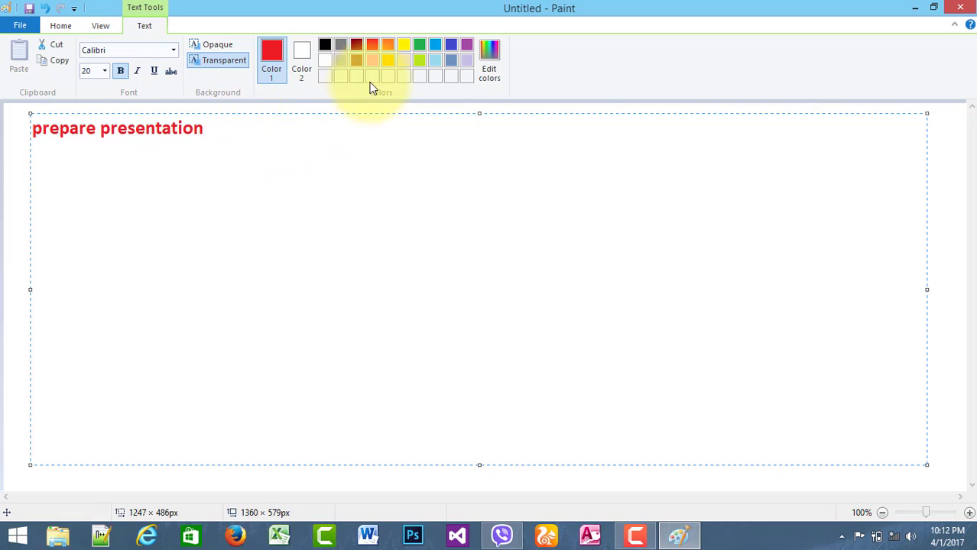
click(325, 44)
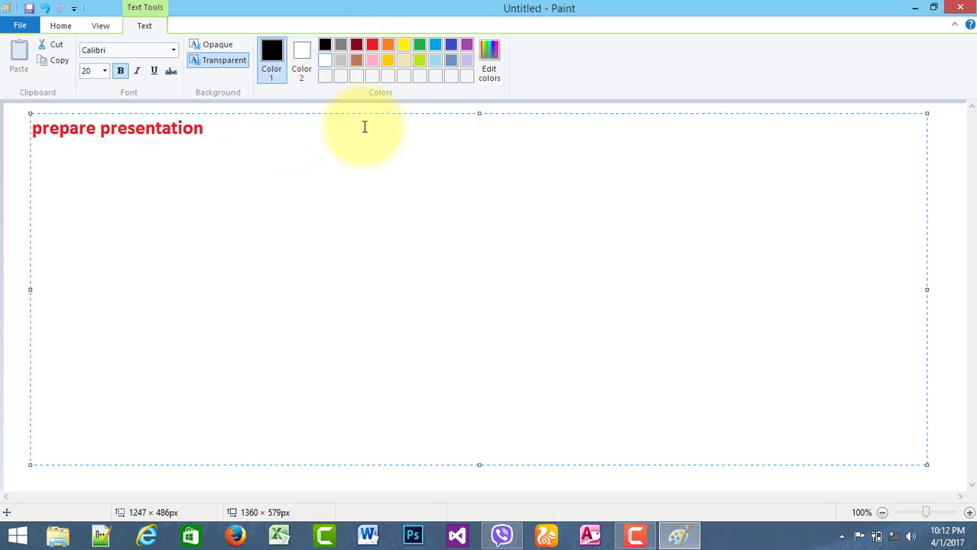
Step: Type the list 1.Slides, 2.Design, 3.Transition, 4.Animation, 5.Animation pane on separate lines
text(1)
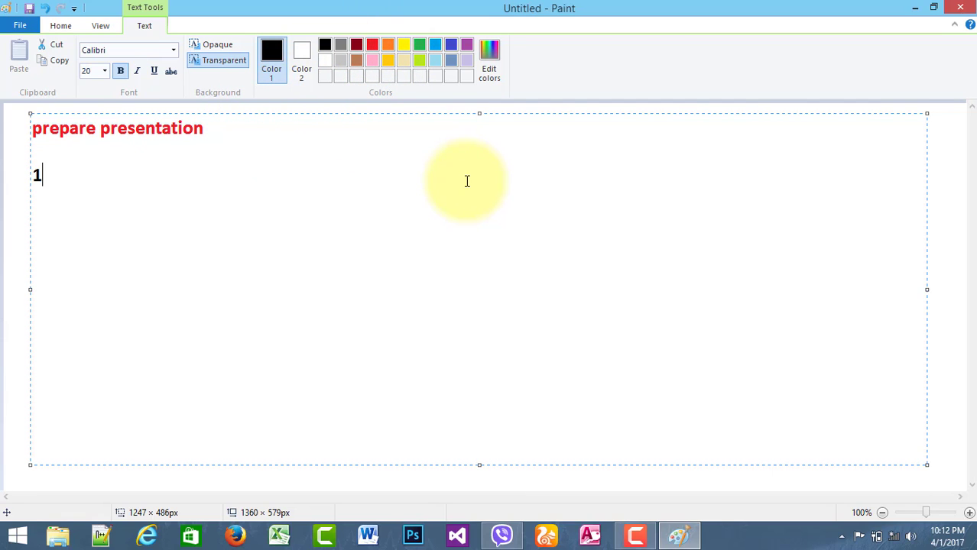
text(.Slides)
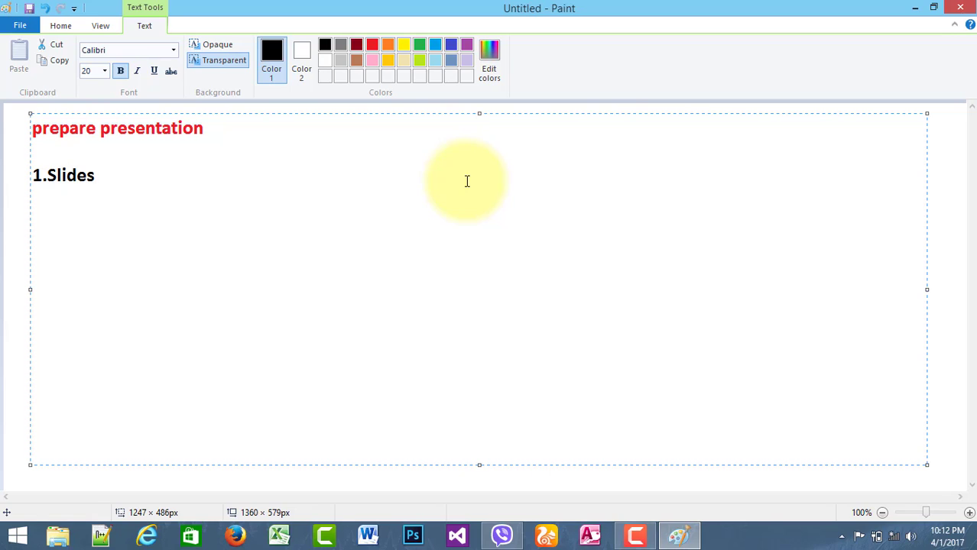
key(Return)
text(2.Design)
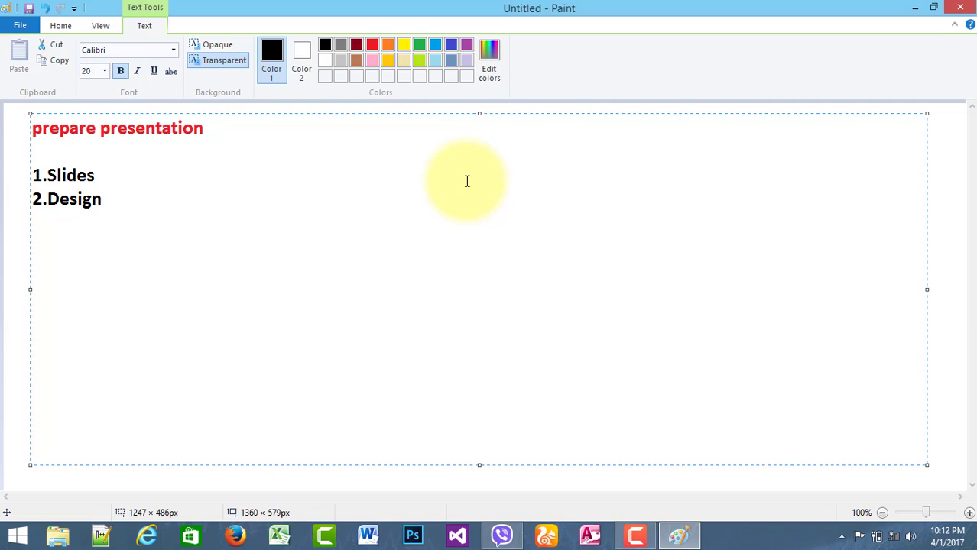
key(Return)
text(3.Transition)
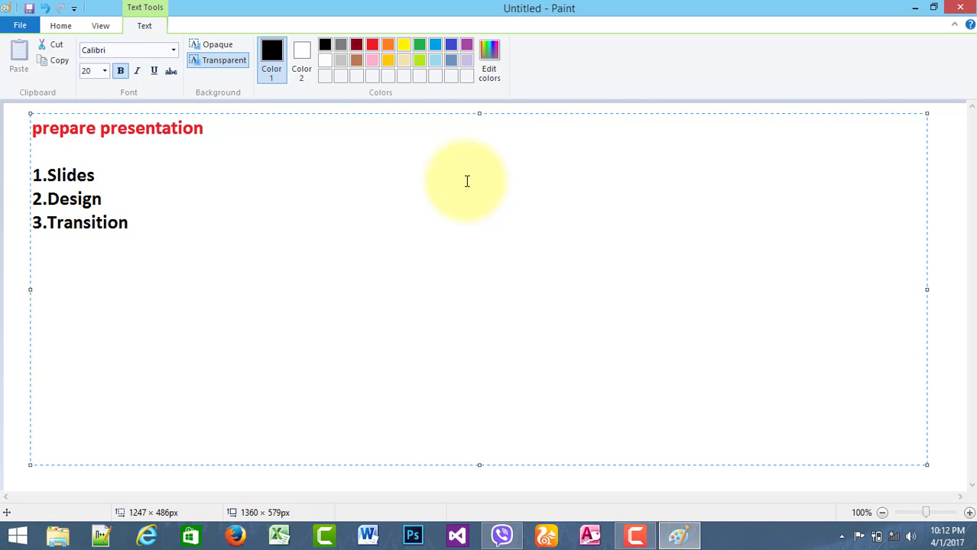
key(Return)
text(4.Animation)
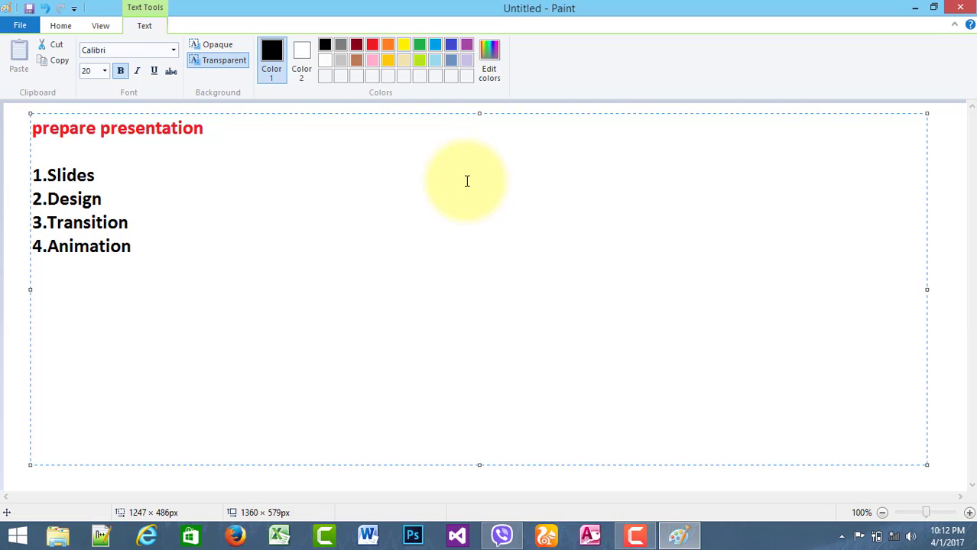
key(Return)
text(5.Animati)
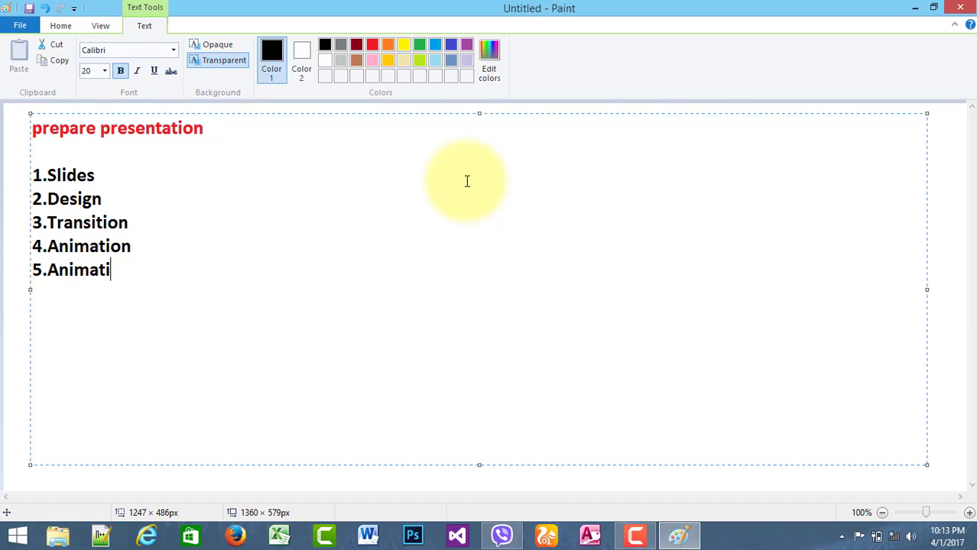
text(on pane)
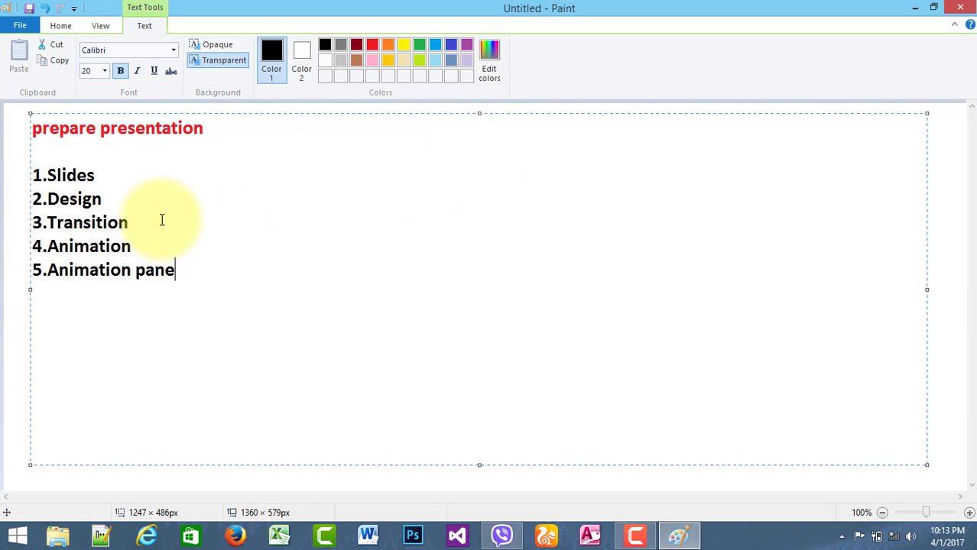
Step: Add an indented 'Layout' sub-item under 1.Slides
click(105, 199)
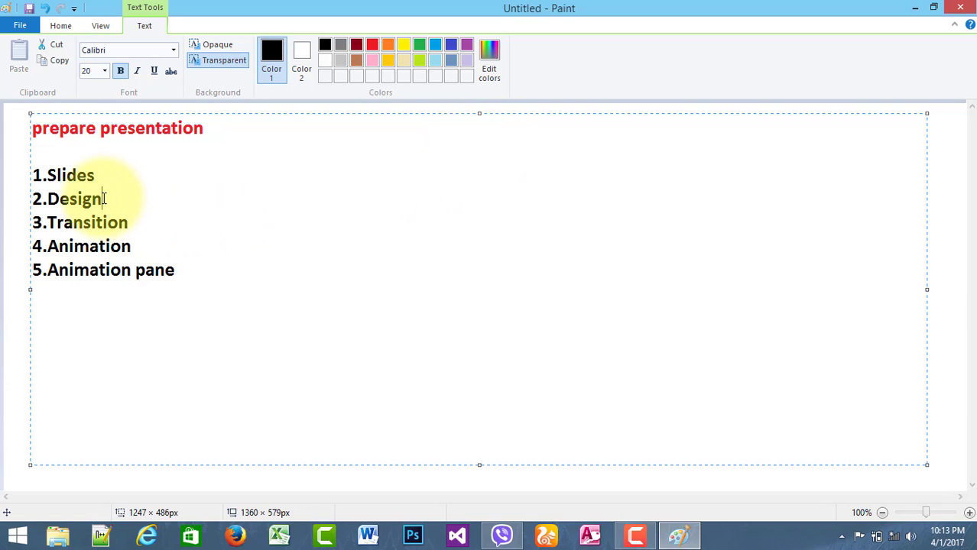
click(105, 175)
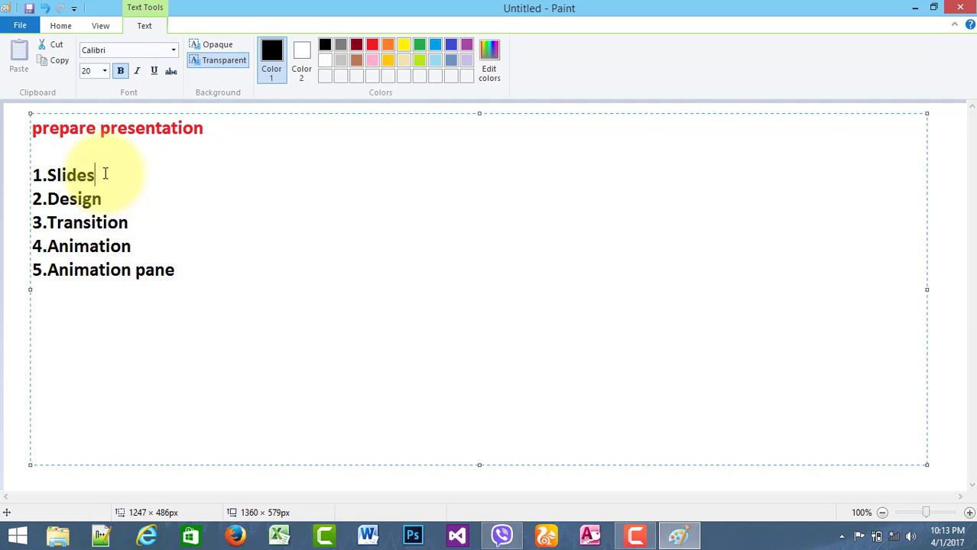
key(Return)
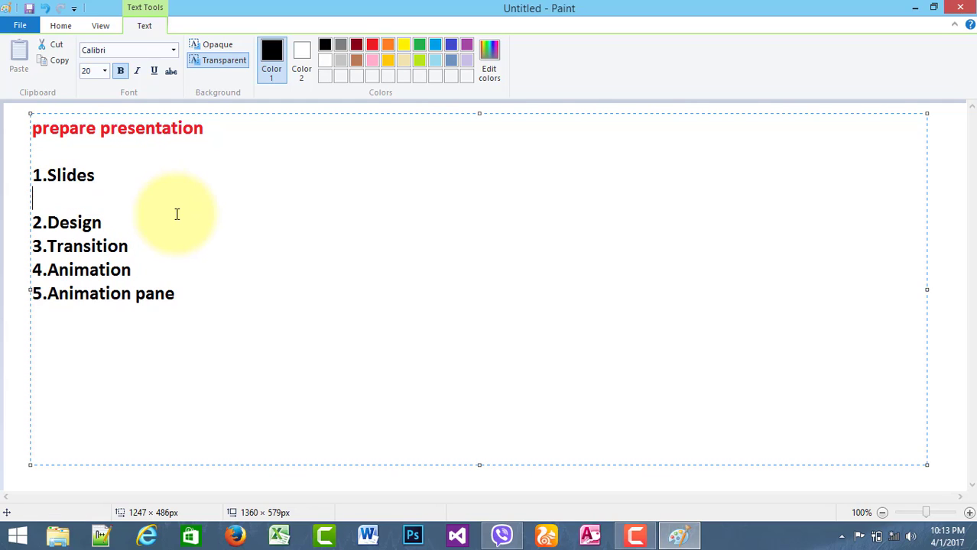
key(Tab)
text(Layout)
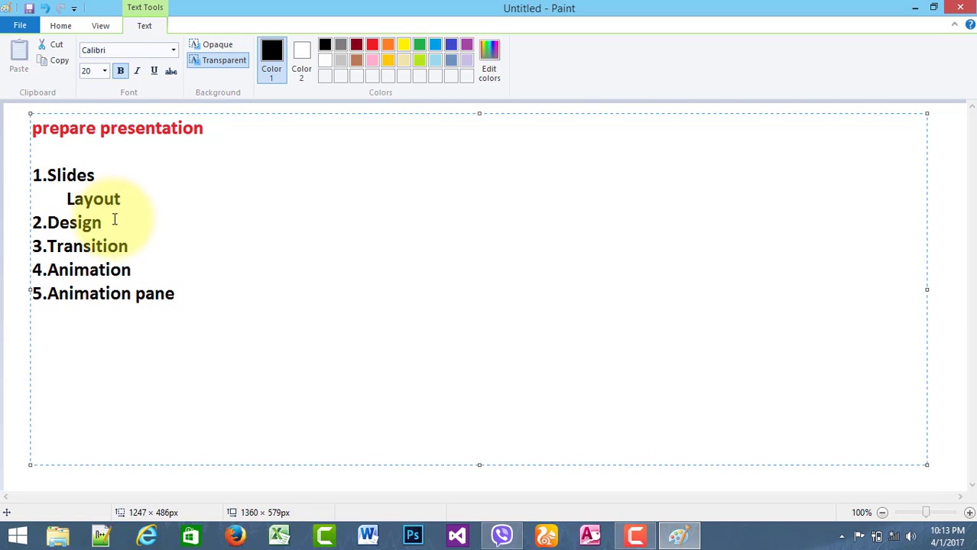
Step: Add indented 'onmouse click' and 'after' sub-items under 3.Transition
click(149, 247)
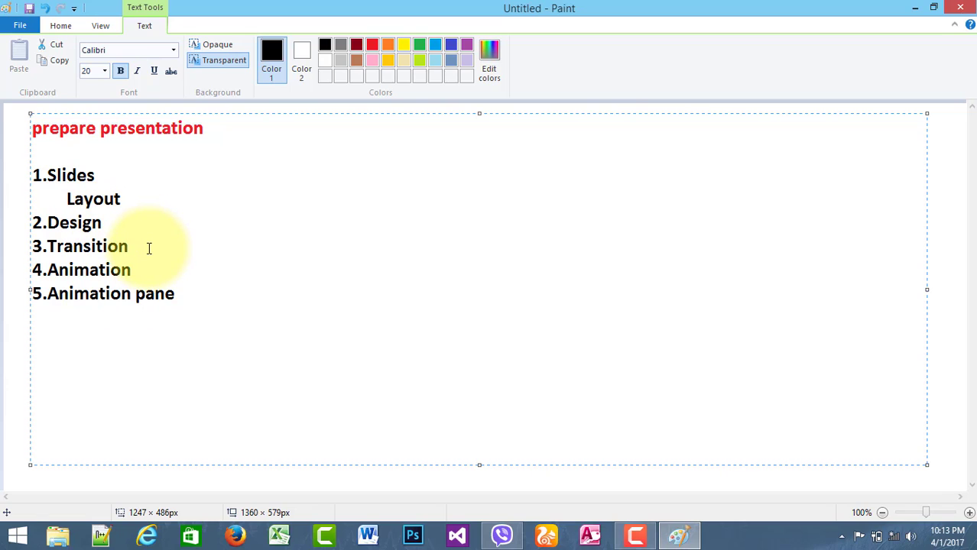
key(Return)
key(Tab)
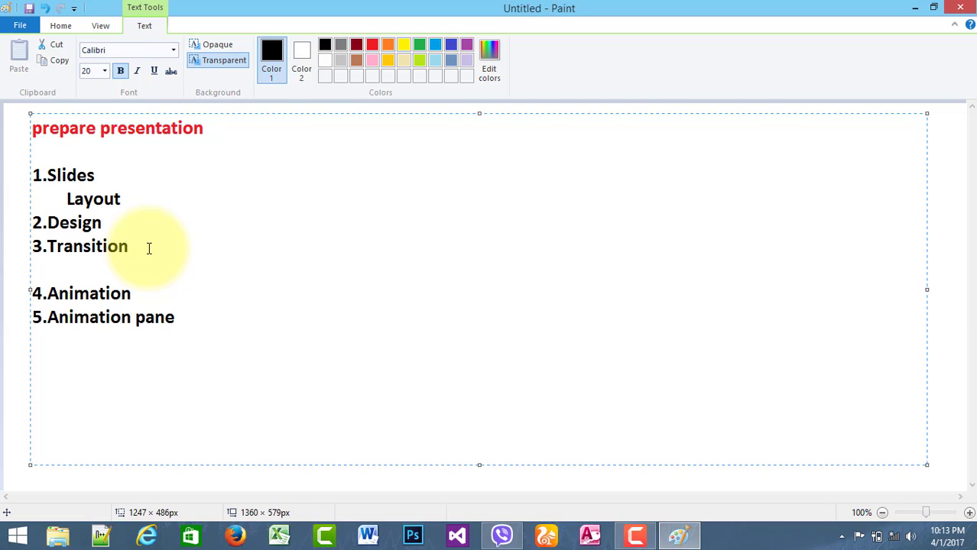
text(onmouse )
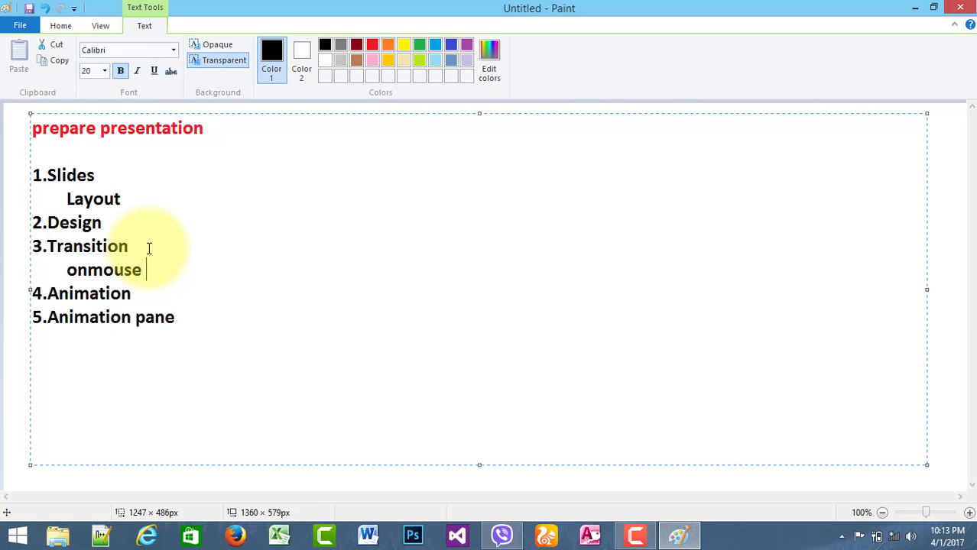
text(click)
key(Return)
key(Tab)
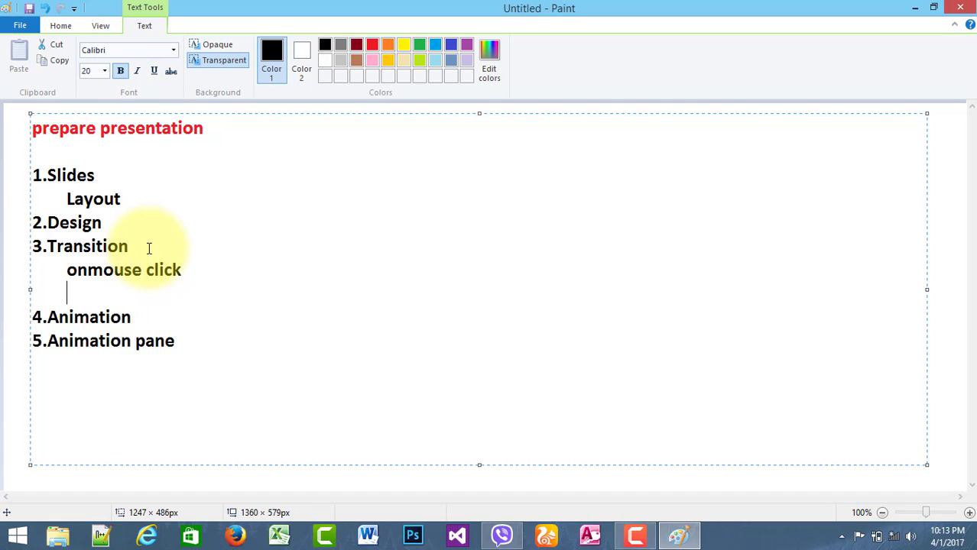
text(after)
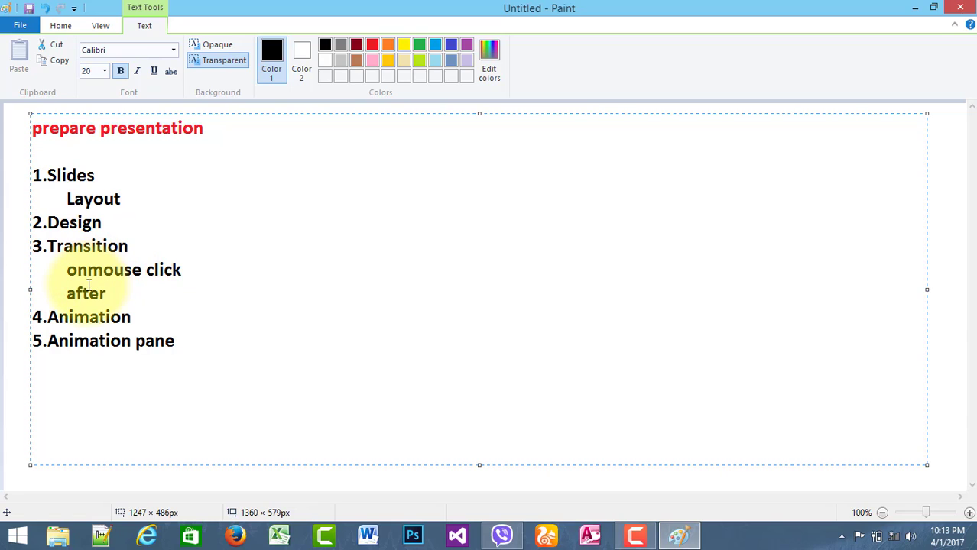
Step: Add indented 'entrance', 'emphasis' and 'exit' sub-items under 4.Animation
click(141, 313)
key(Return)
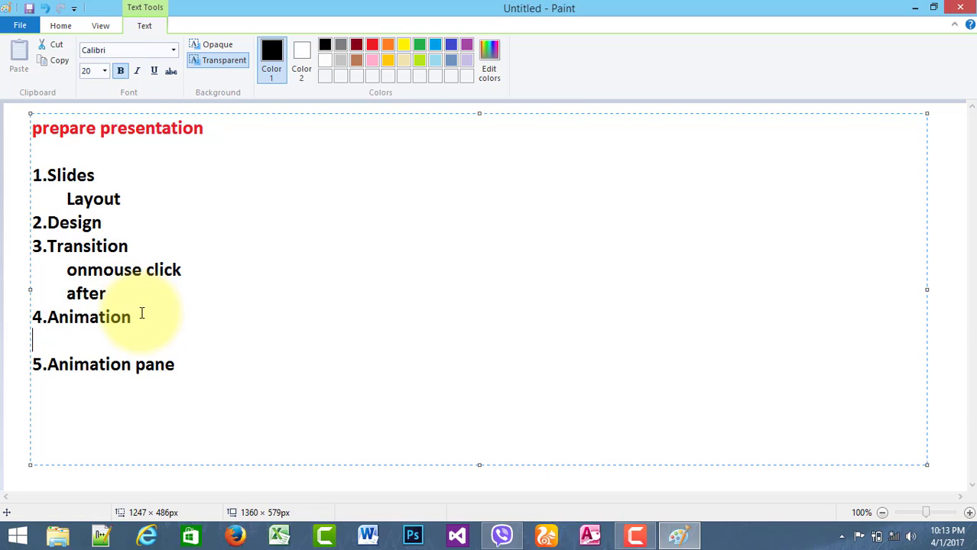
key(Tab)
text(entr)
text(nce)
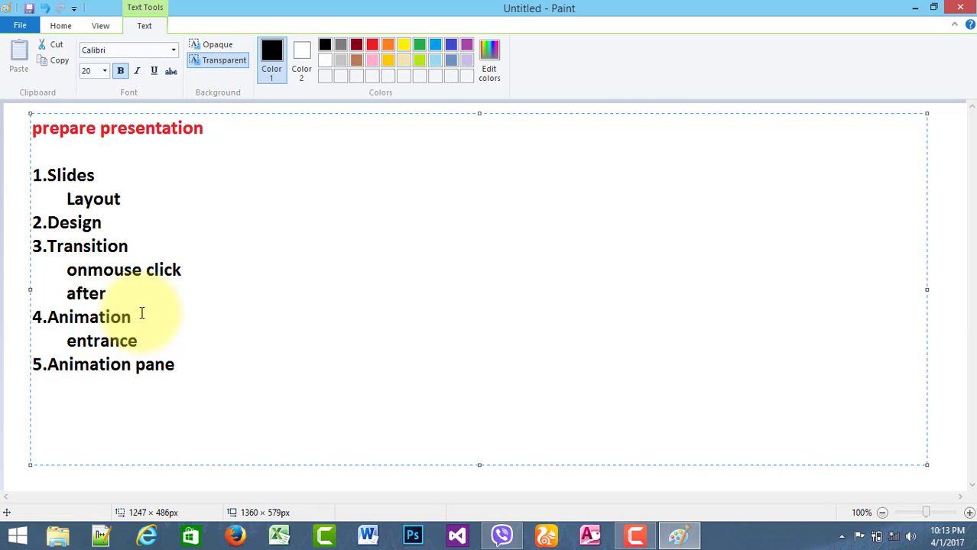
key(Return)
key(Tab)
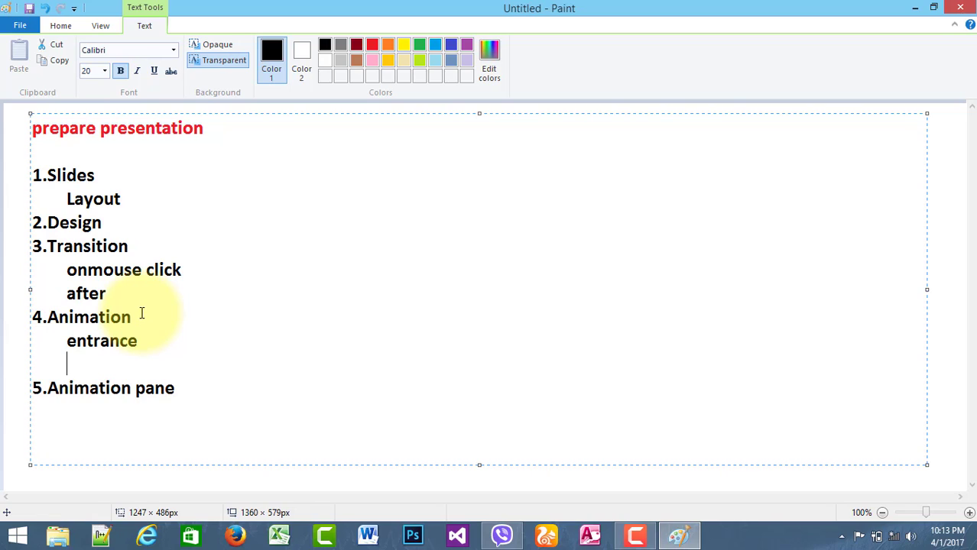
text(empa)
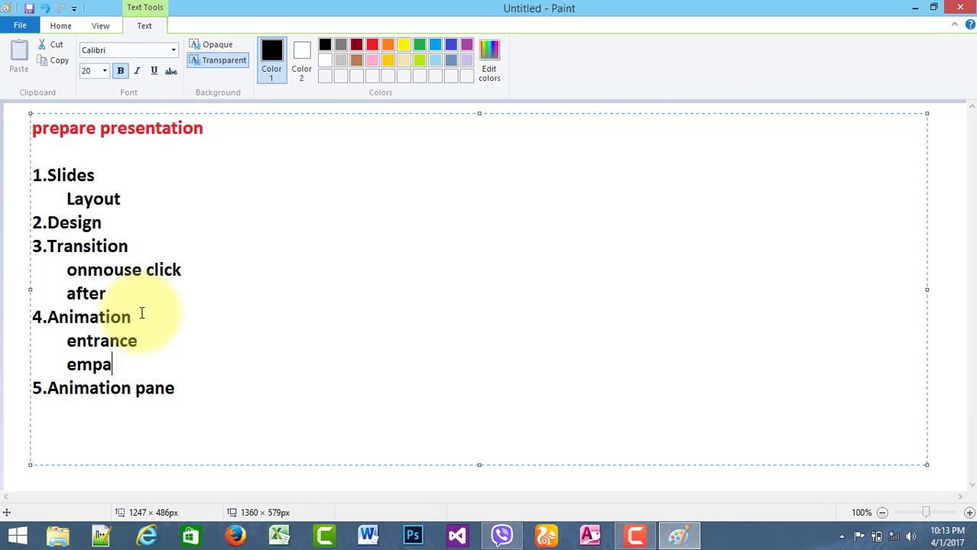
key(BackSpace)
text(hasis)
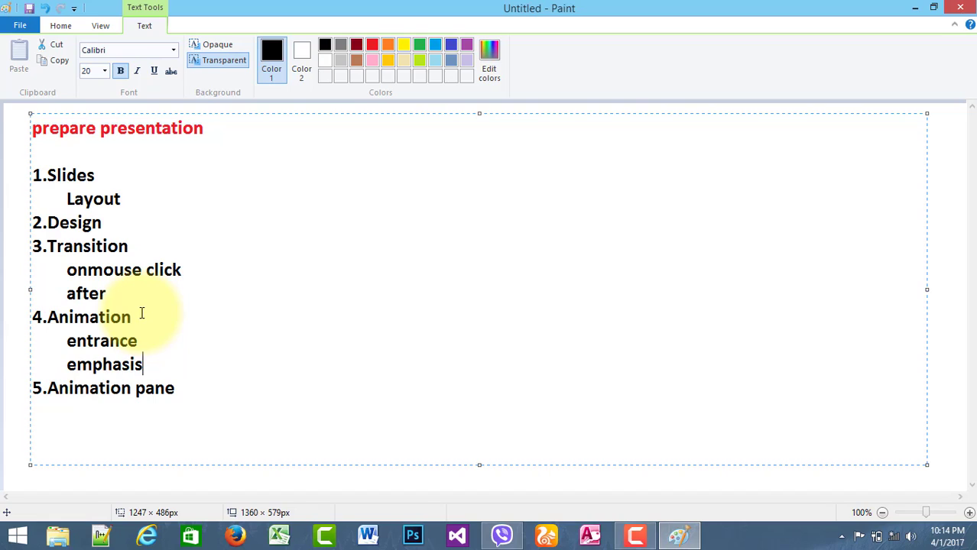
key(Return)
key(Tab)
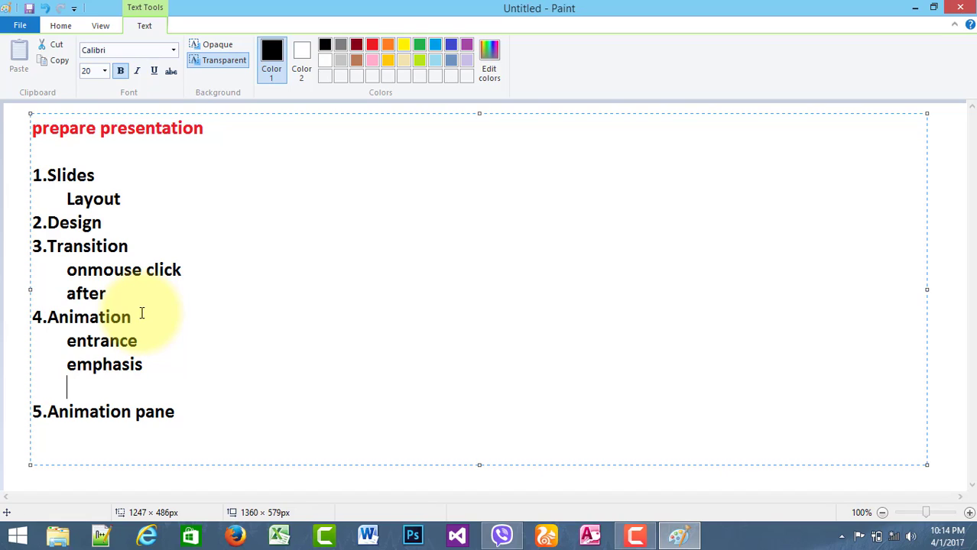
text(exit)
Step: Select the outline items from Design through Animation pane
drag(200, 416, 48, 411)
click(223, 409)
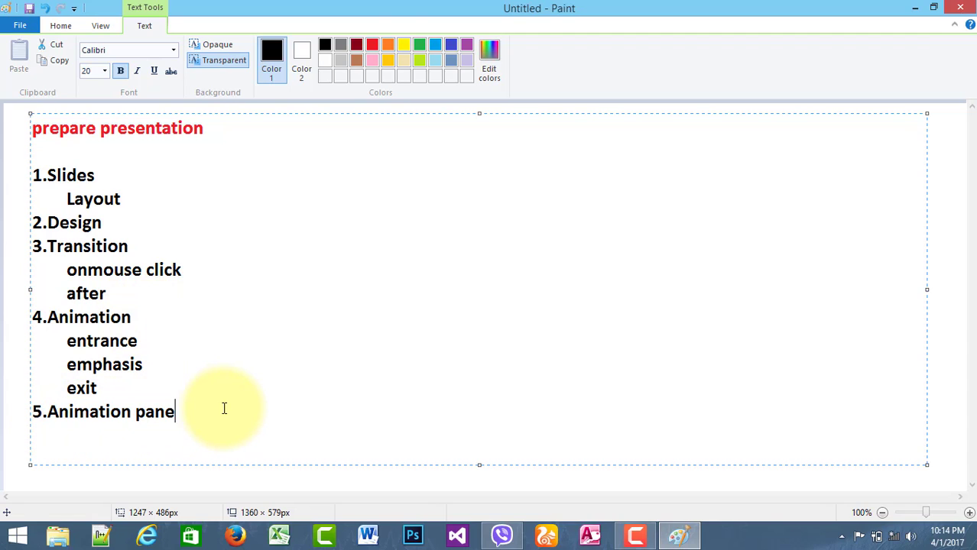
drag(194, 422, 2, 179)
Step: Add the line 6.Note:"Hyperlink or Action Buttons" below Animation pane
click(255, 320)
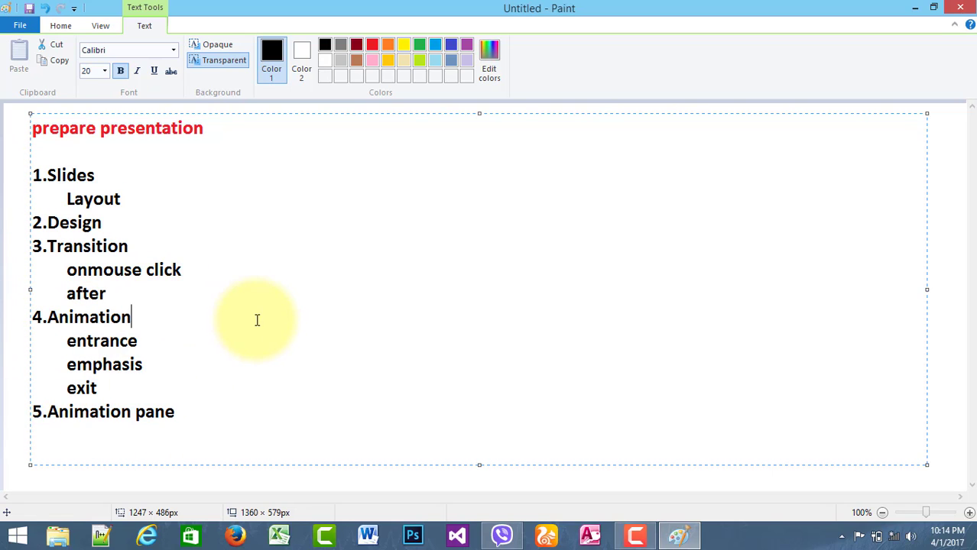
click(61, 439)
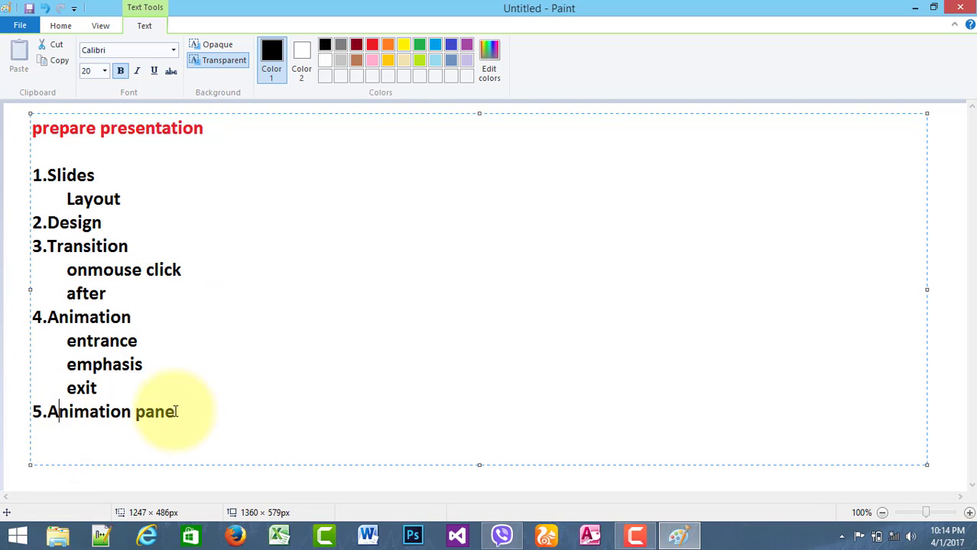
click(217, 424)
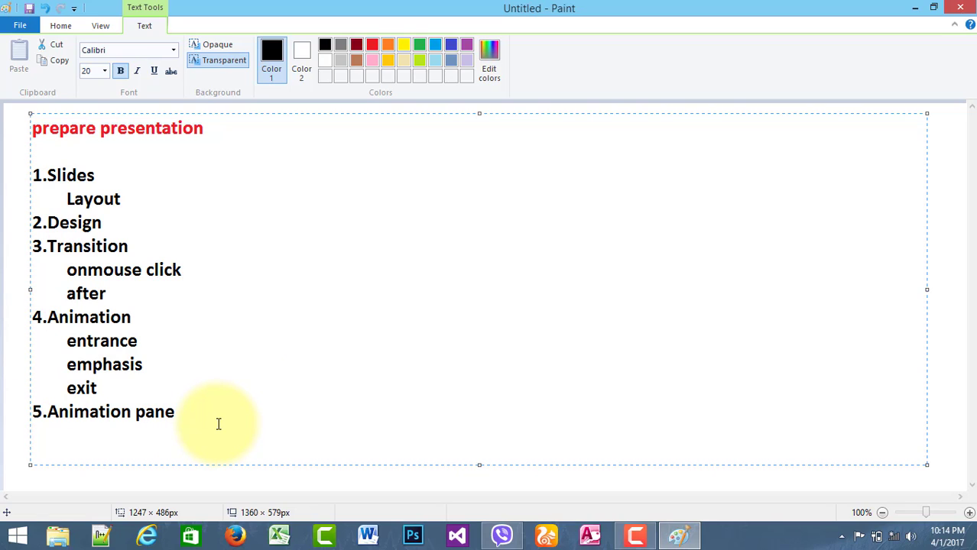
text(N)
key(BackSpace)
key(Return)
text(6.)
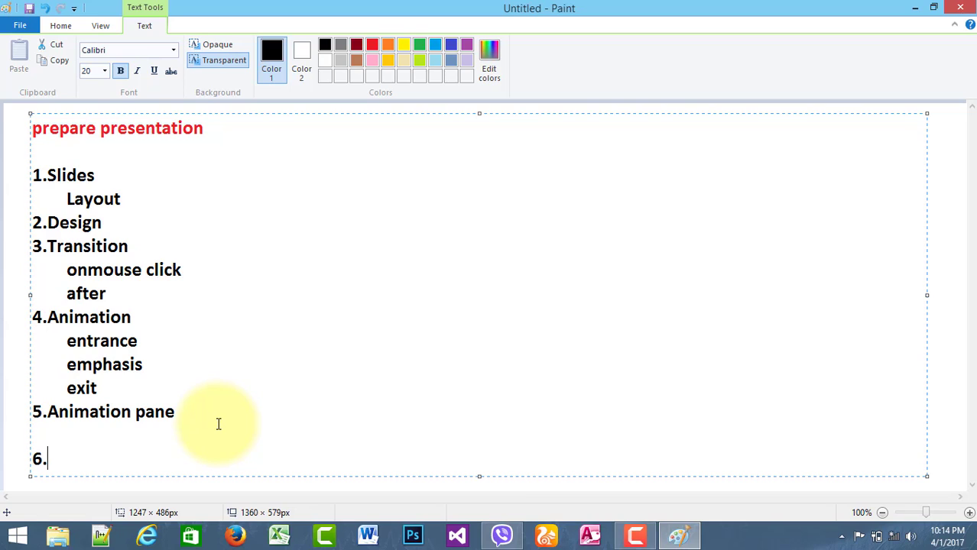
text(Note:")
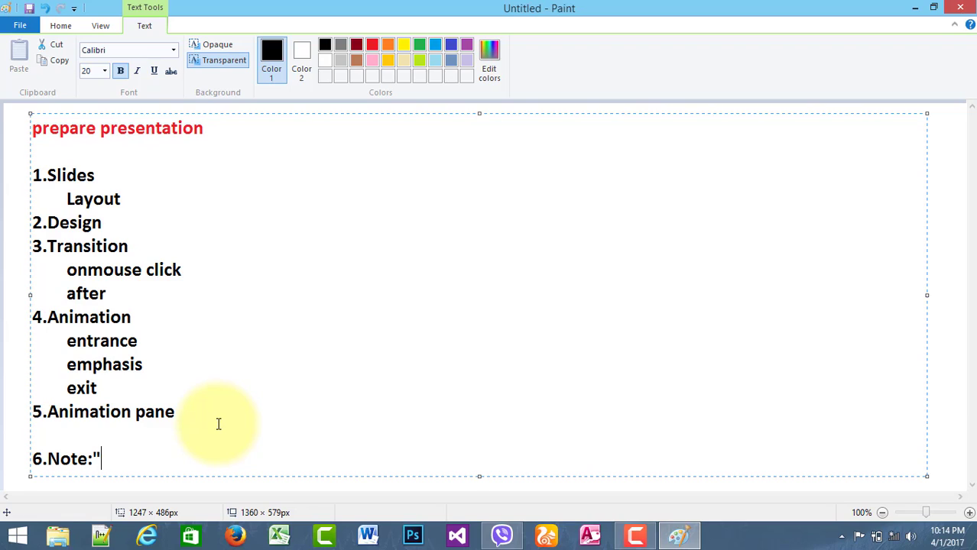
text(Hyperlink )
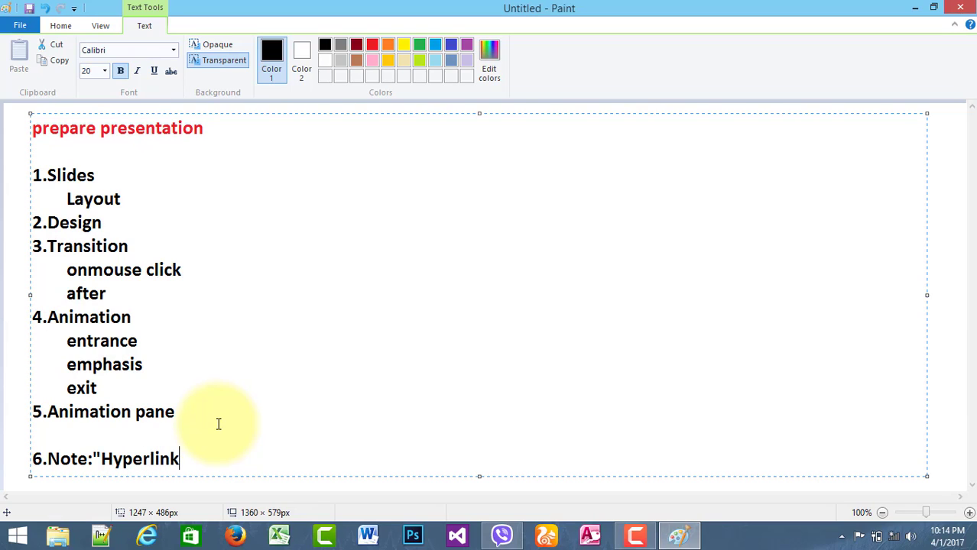
text(or Acti)
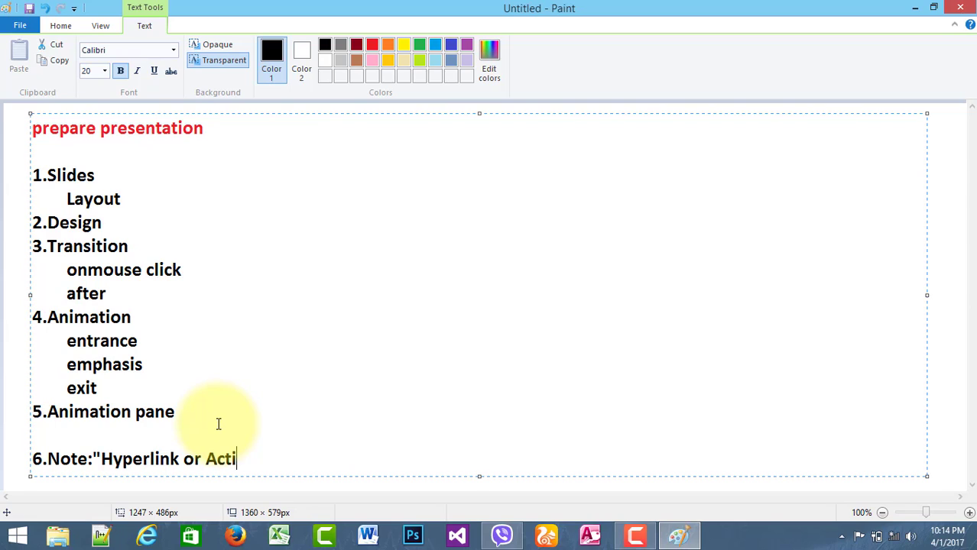
text(on Buttons)
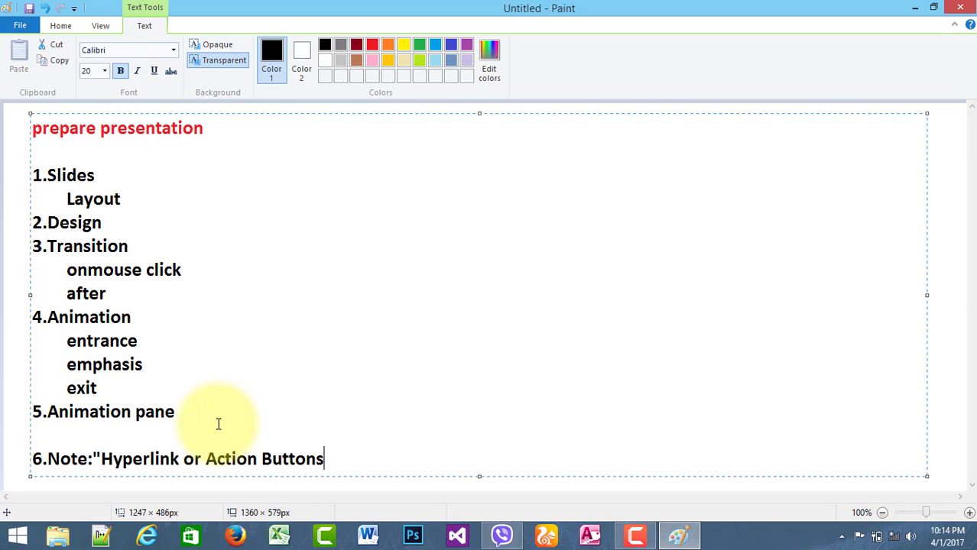
text(")
Step: Recolour the whole Note line blue, replacing an initial green
drag(367, 469, 36, 448)
click(419, 44)
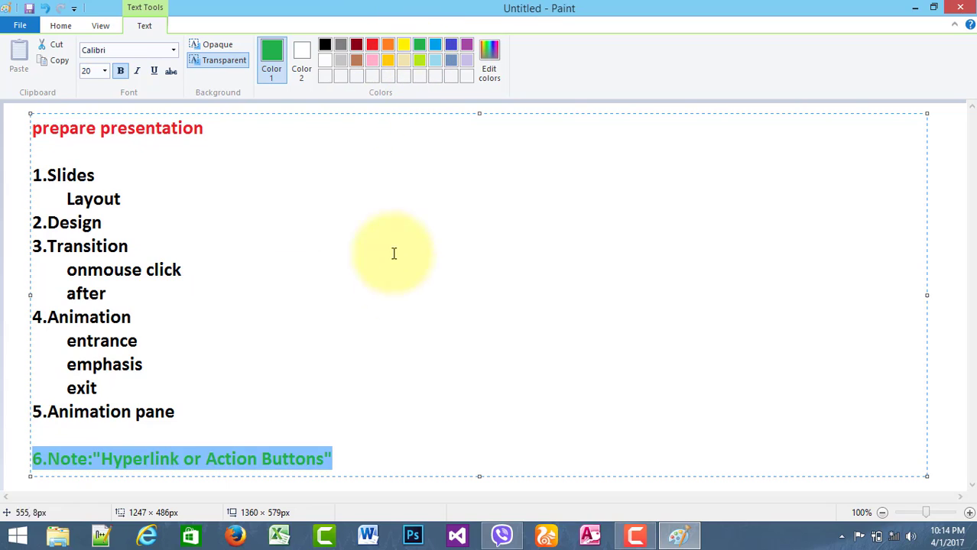
click(428, 356)
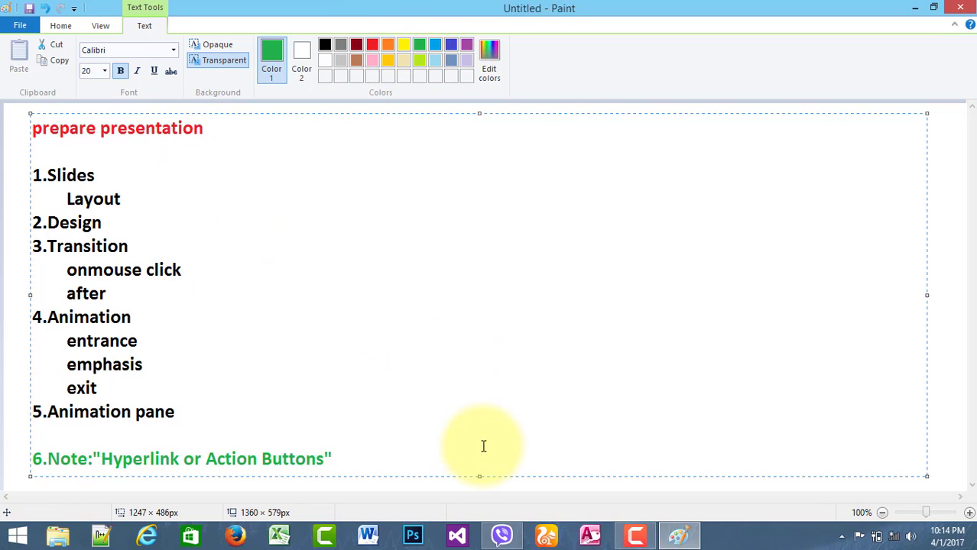
drag(331, 459, 36, 456)
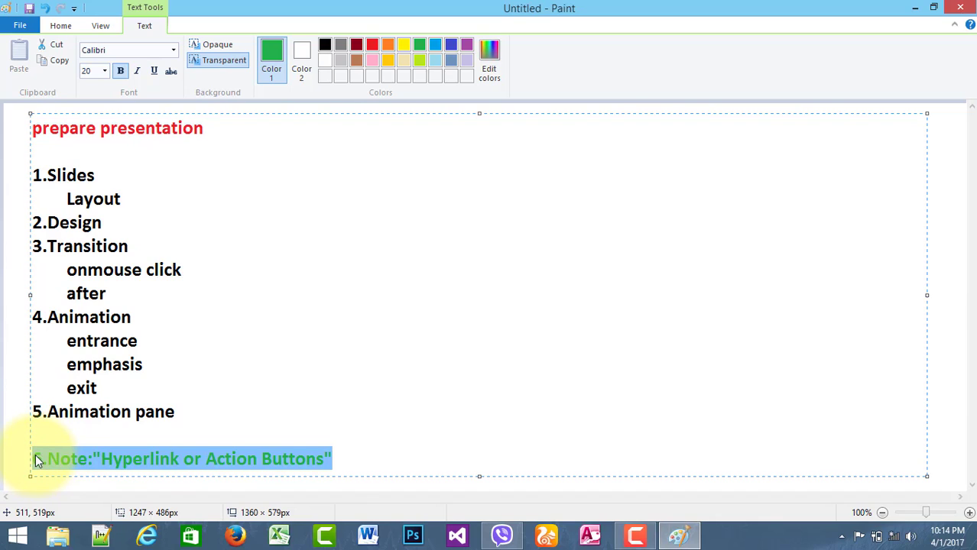
drag(341, 459, 23, 460)
drag(342, 459, 52, 465)
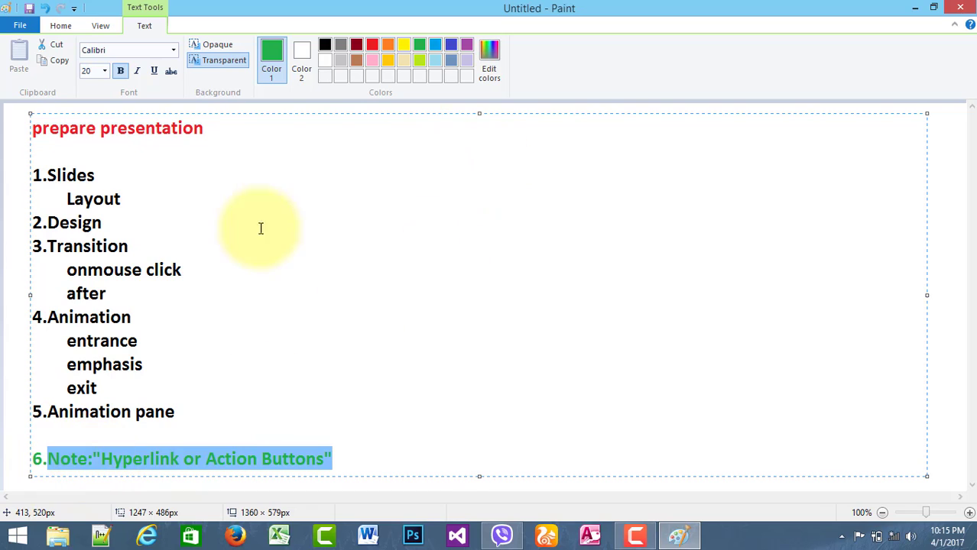
drag(355, 468, 18, 462)
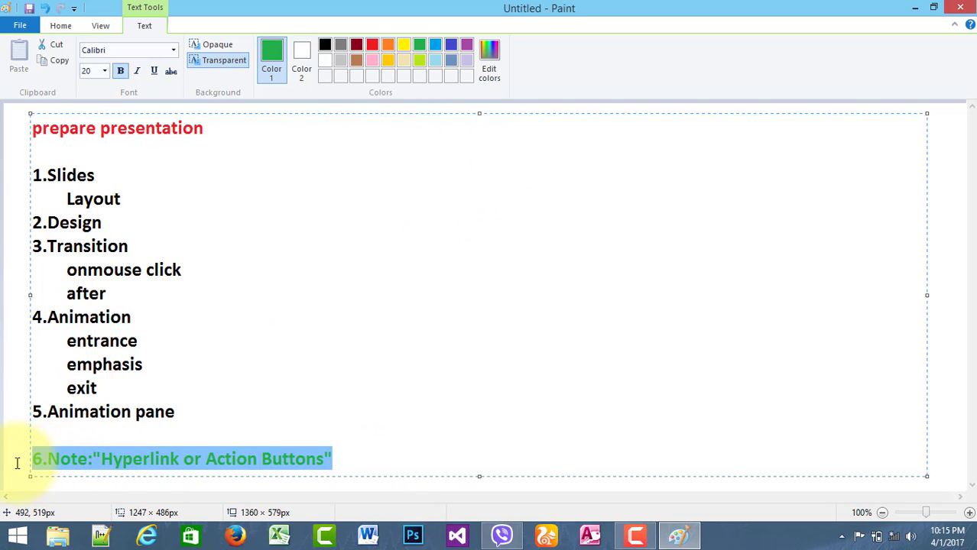
click(451, 44)
click(453, 409)
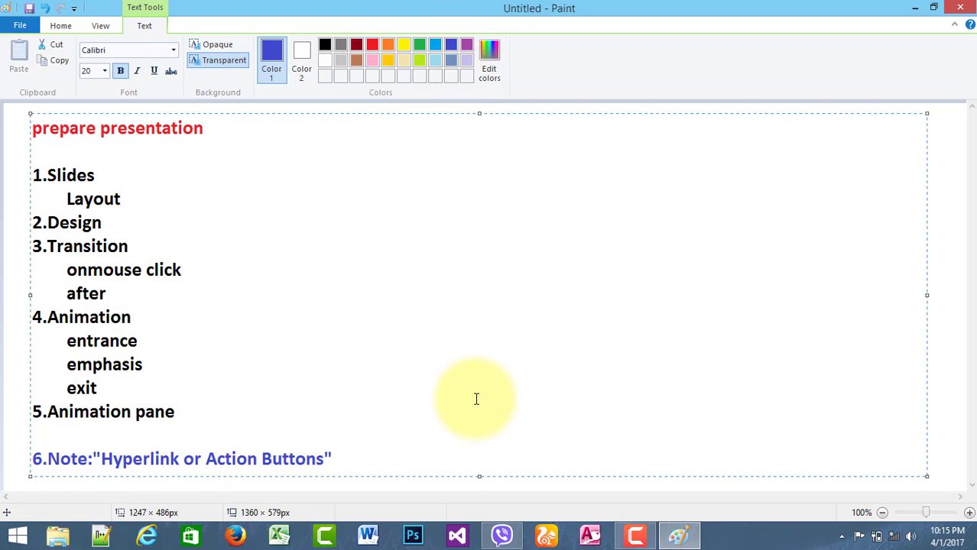
click(126, 183)
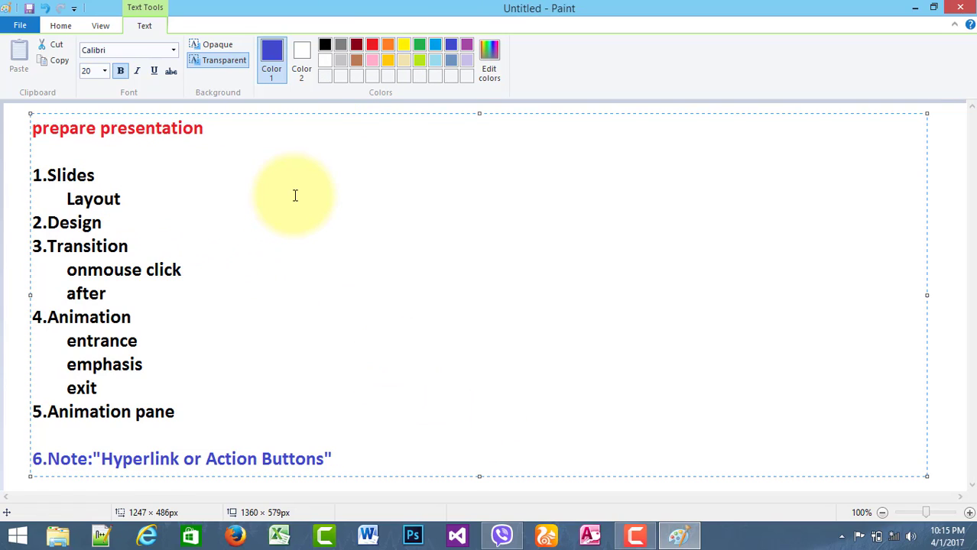
Step: Append '-word (document),excel (spread sheet) presentation (Slides)' after 1.Slides
text(-word (docum)
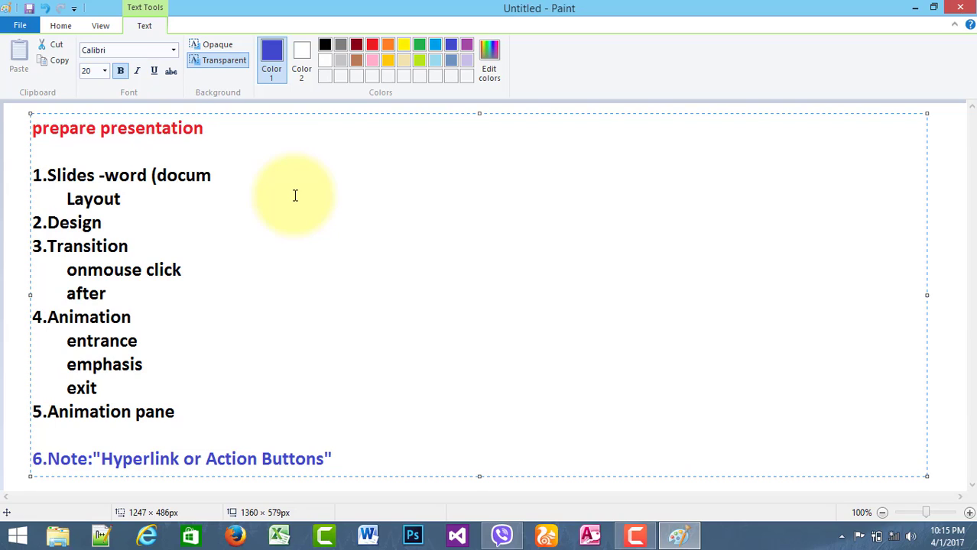
text(ent),e)
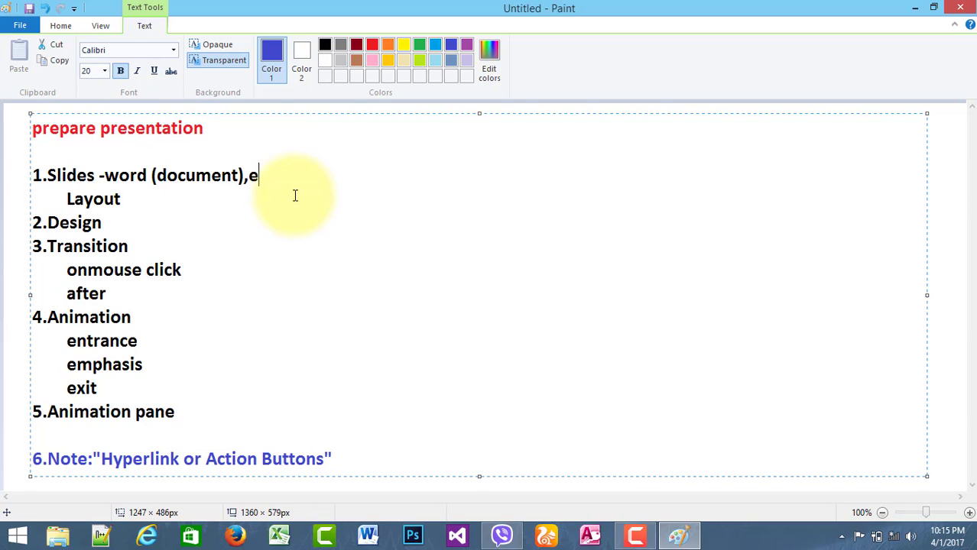
text(xcel (spread)
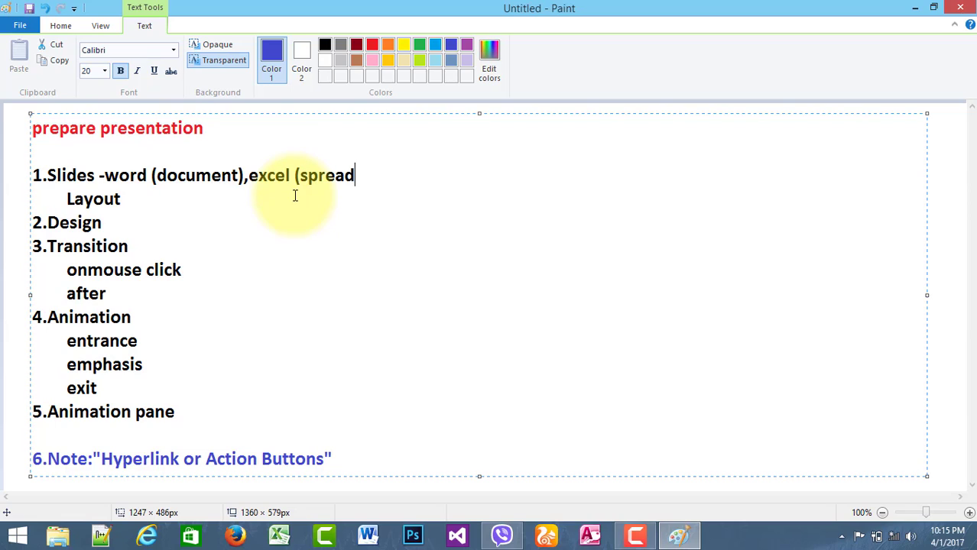
text( sheet)
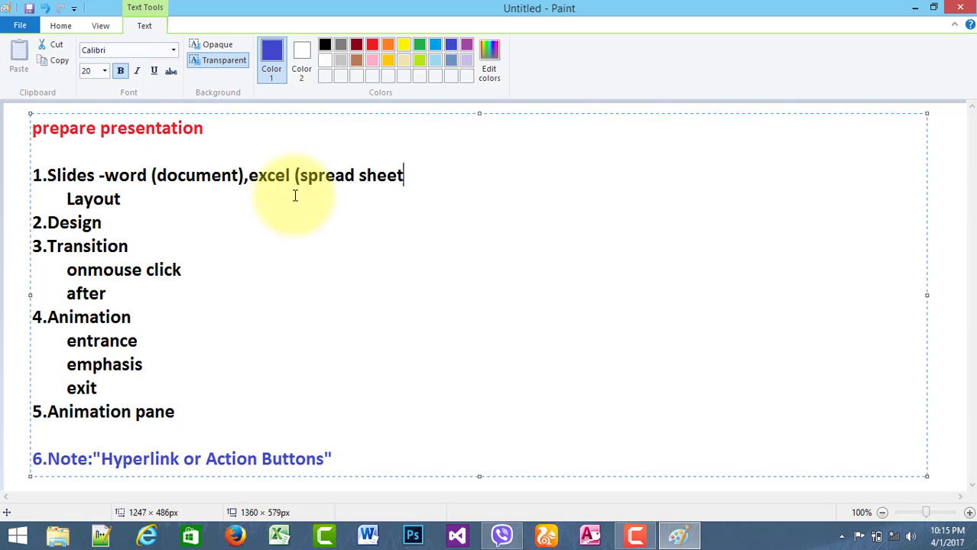
text())
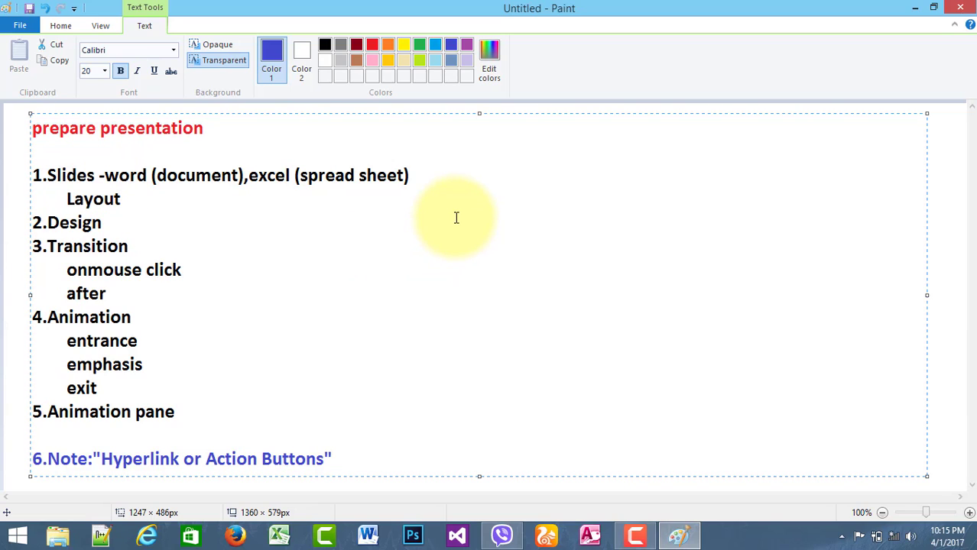
text( presentatio)
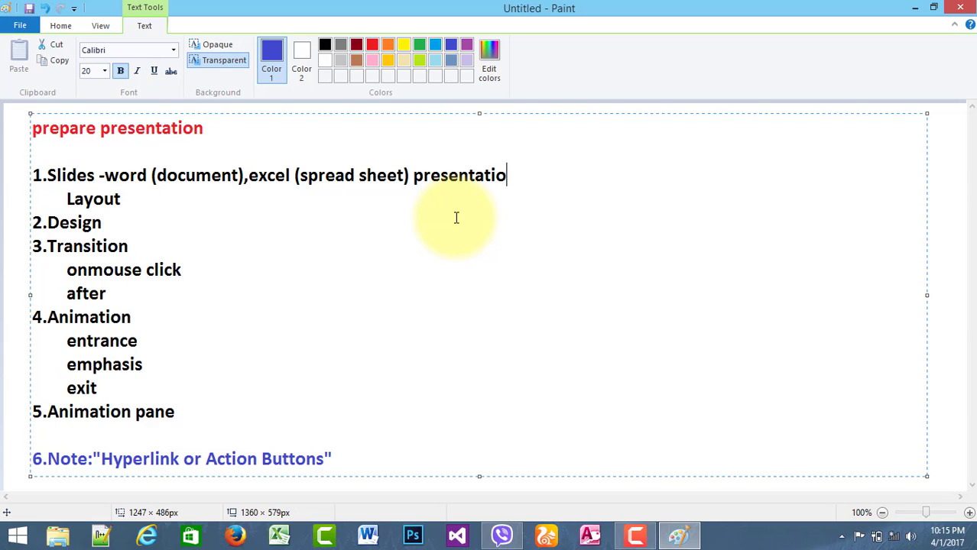
text(n (Slides)
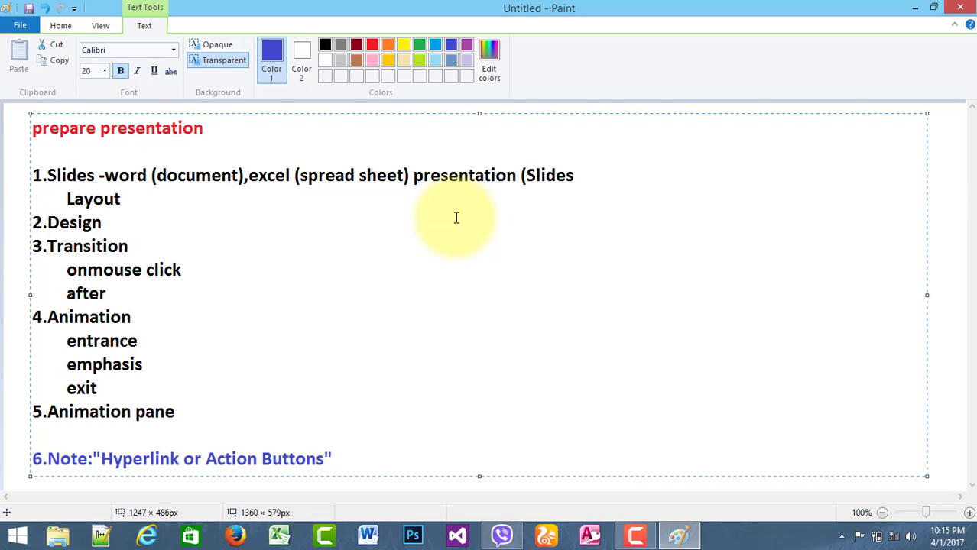
text())
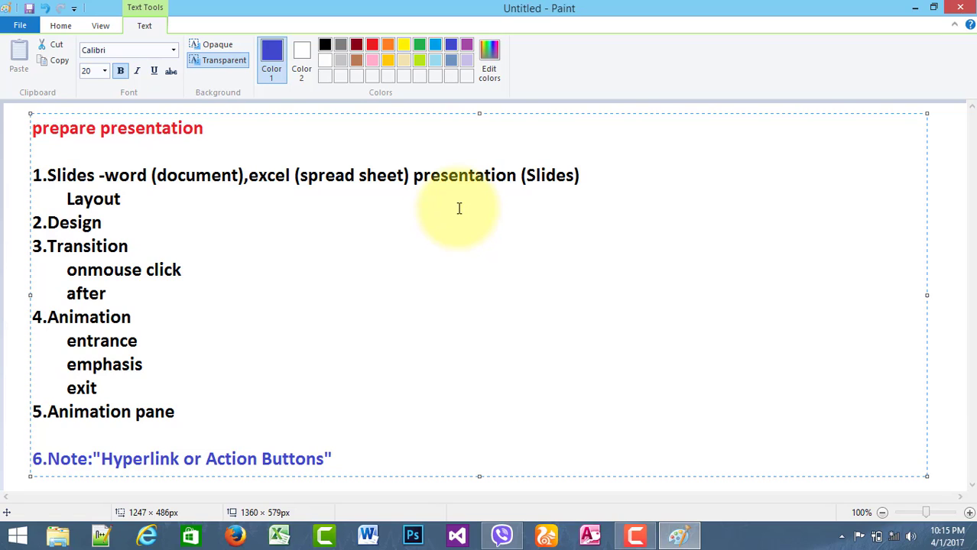
Step: Append '-text,image,chart,smart art ,videos' after the Layout sub-item
drag(146, 199, 57, 198)
drag(124, 199, 48, 200)
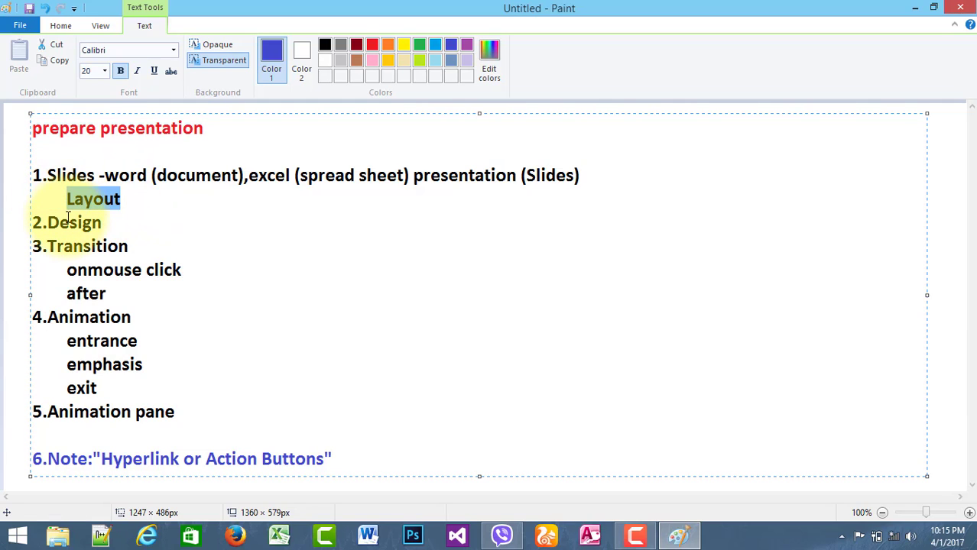
click(149, 201)
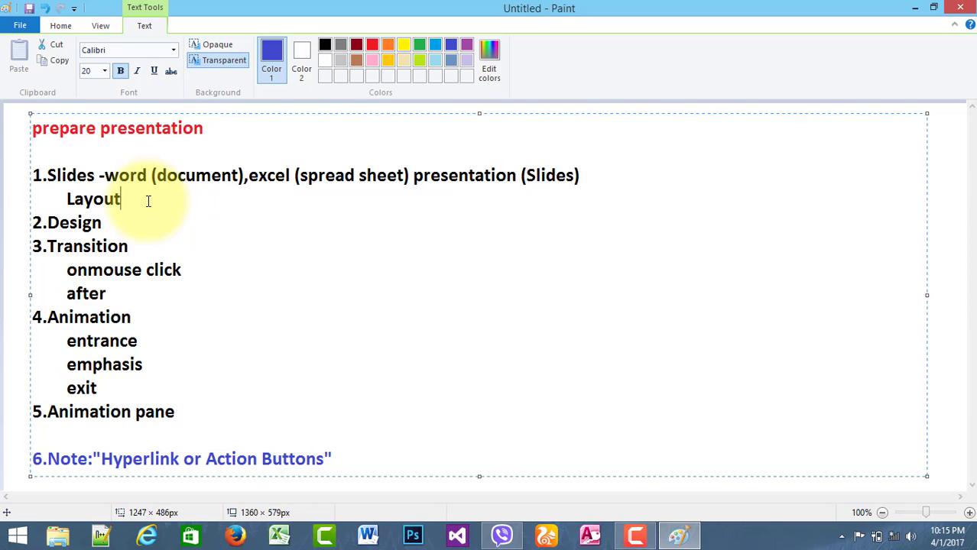
text(-text,image)
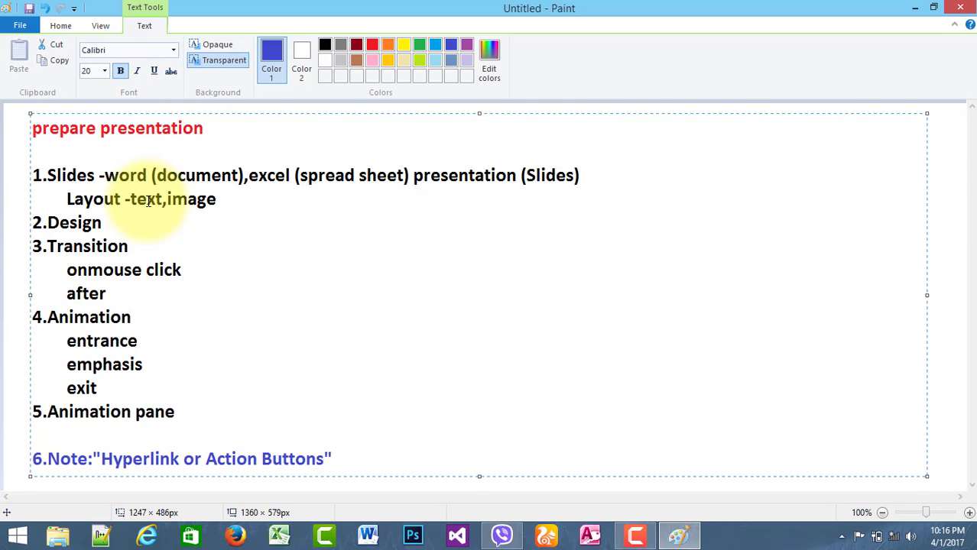
text(,chart,sma)
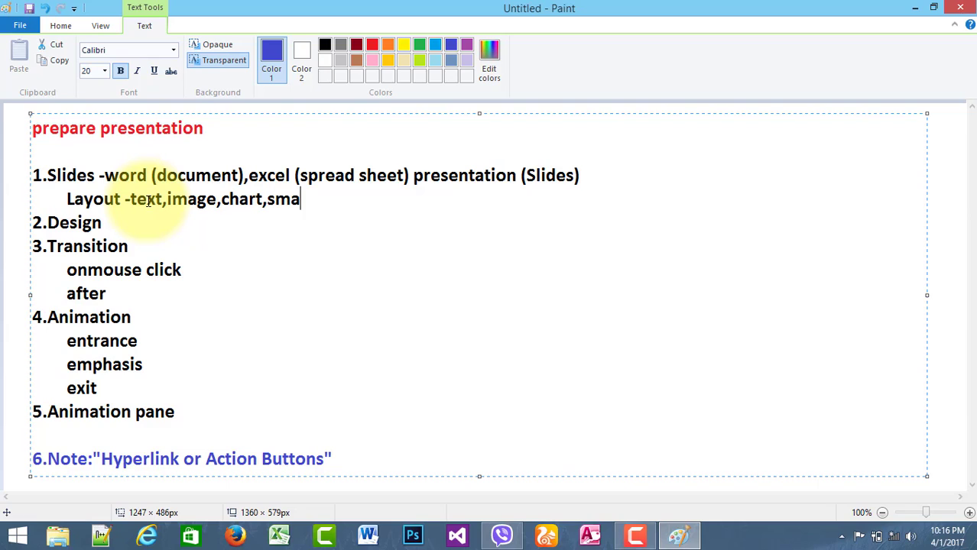
text(rt art ,v)
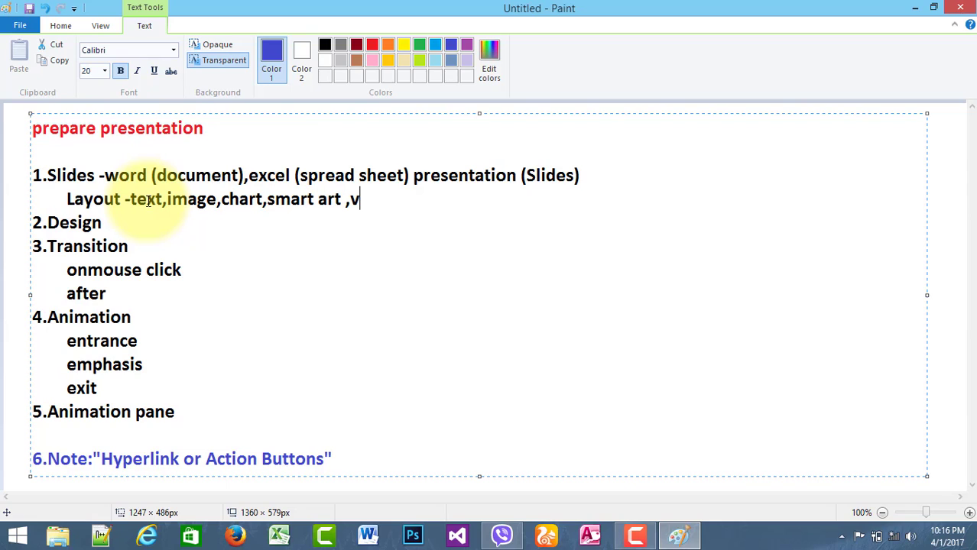
text(ideos)
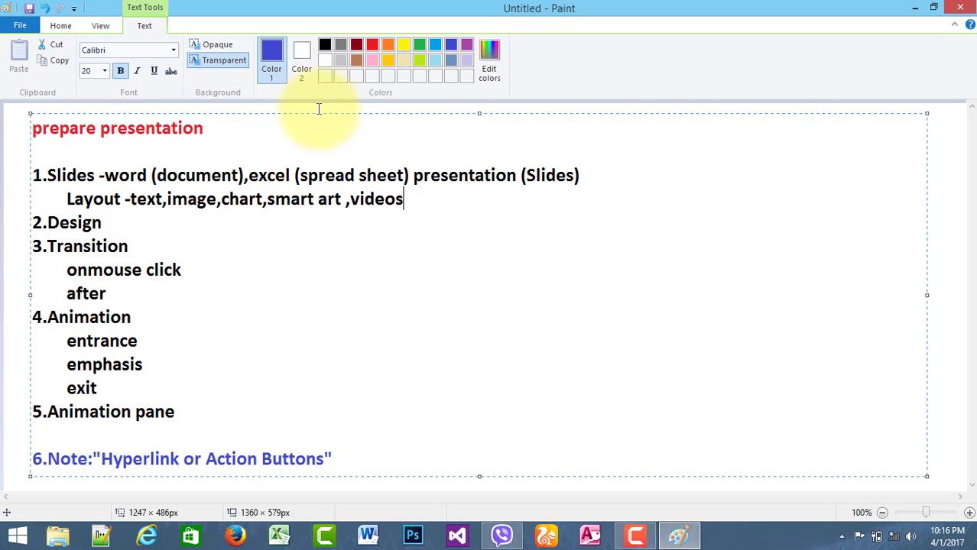
drag(402, 200, 137, 203)
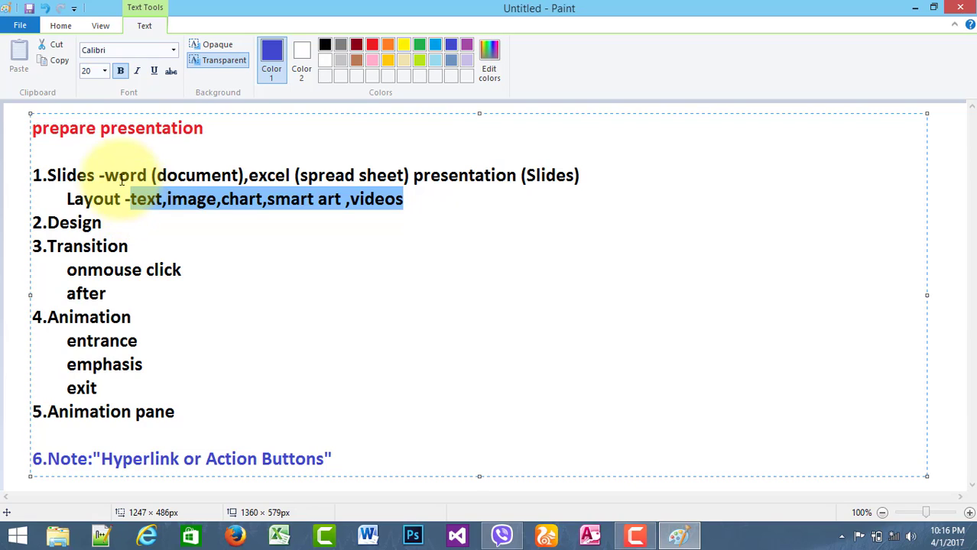
Step: Append '- themes' after 2.Design
click(414, 205)
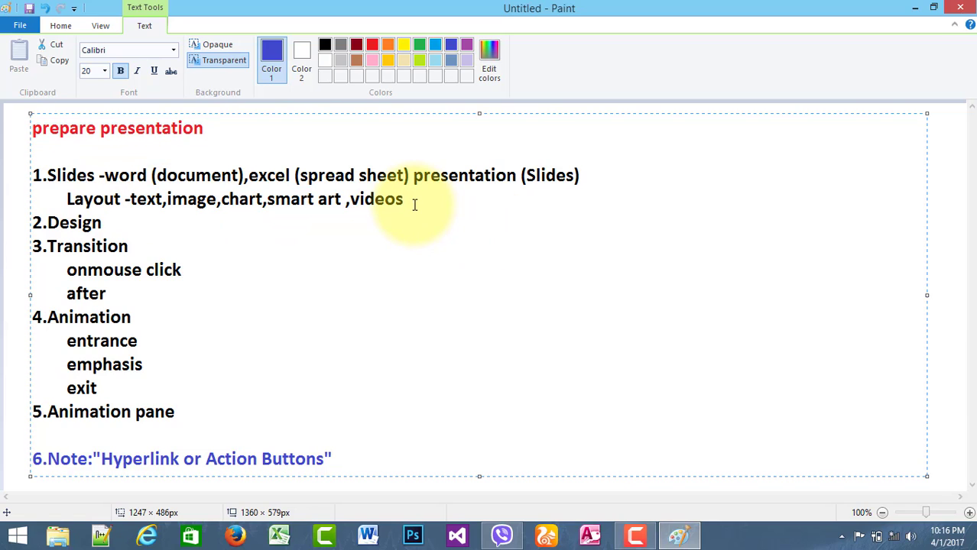
click(114, 229)
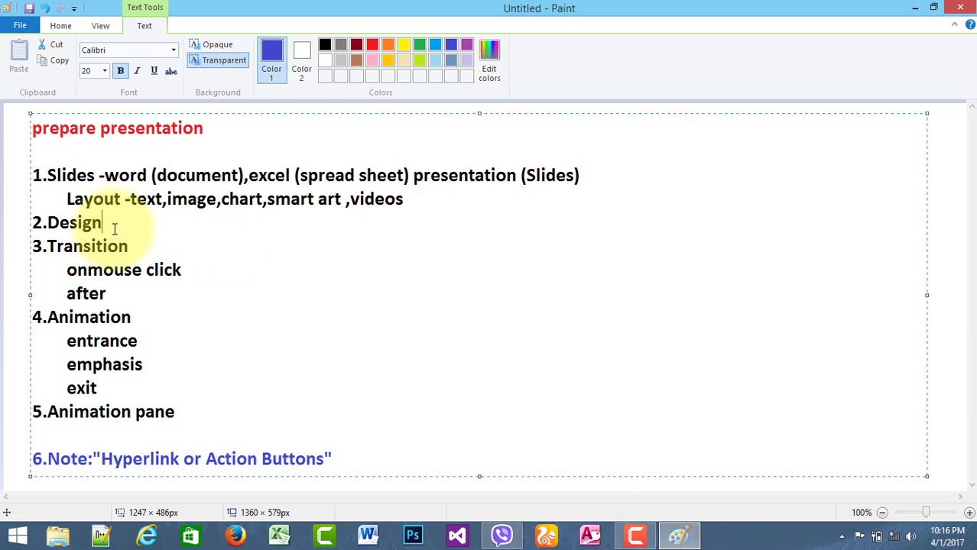
text(- themes)
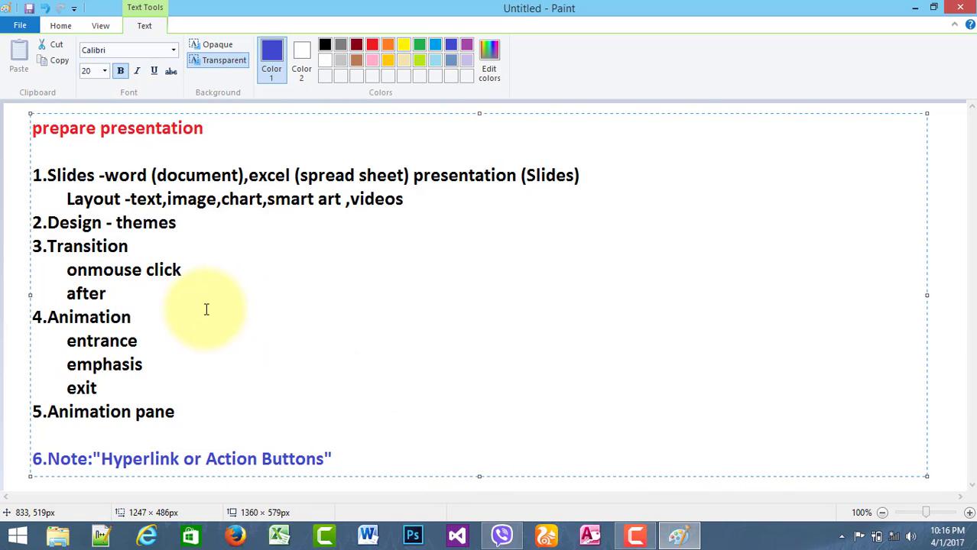
Step: Append '- slide to slide effect' after 3.Transition
click(162, 248)
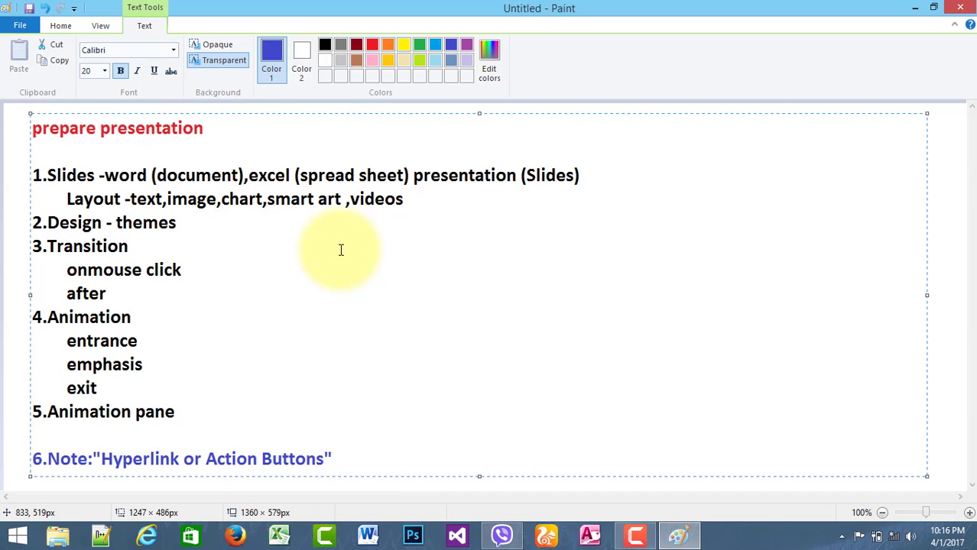
text(- slide to sli)
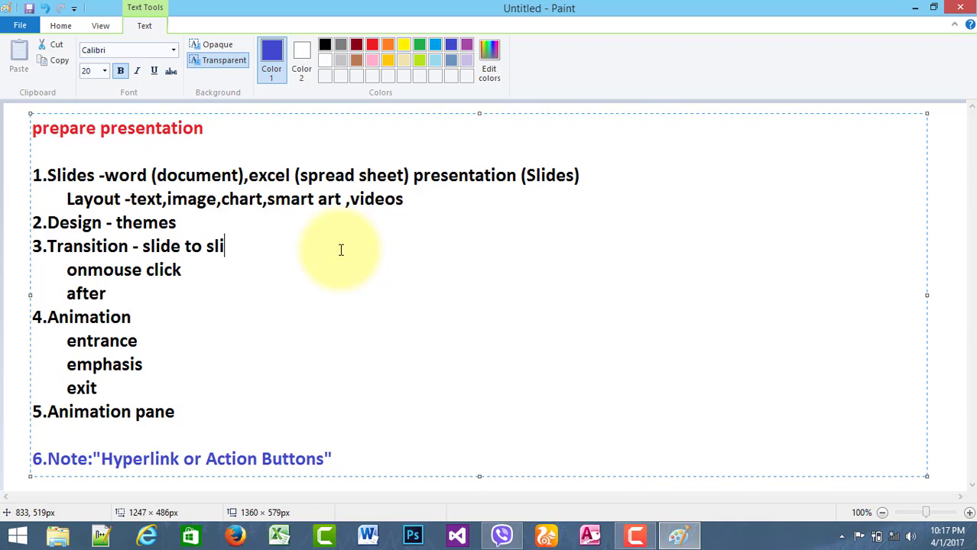
text(de effe)
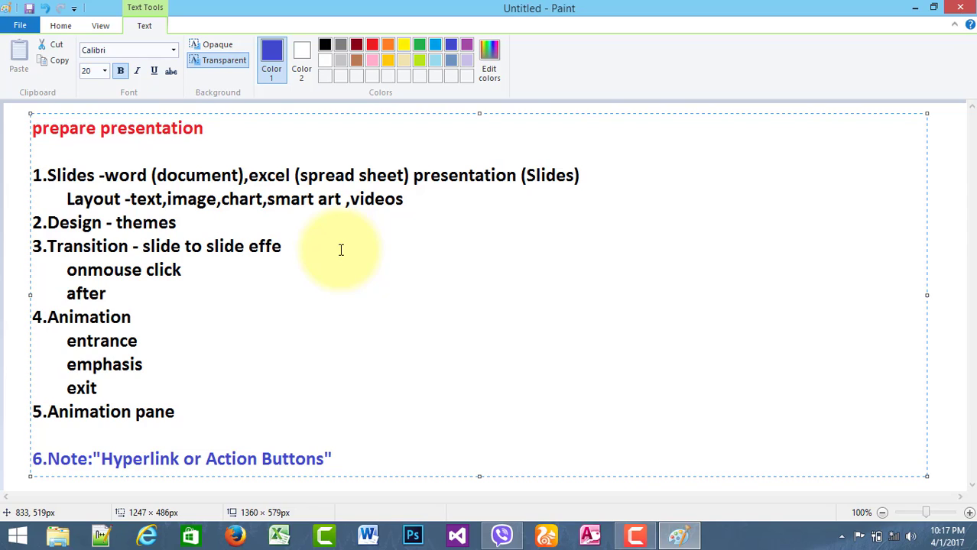
text(ct)
drag(349, 244, 151, 249)
click(378, 271)
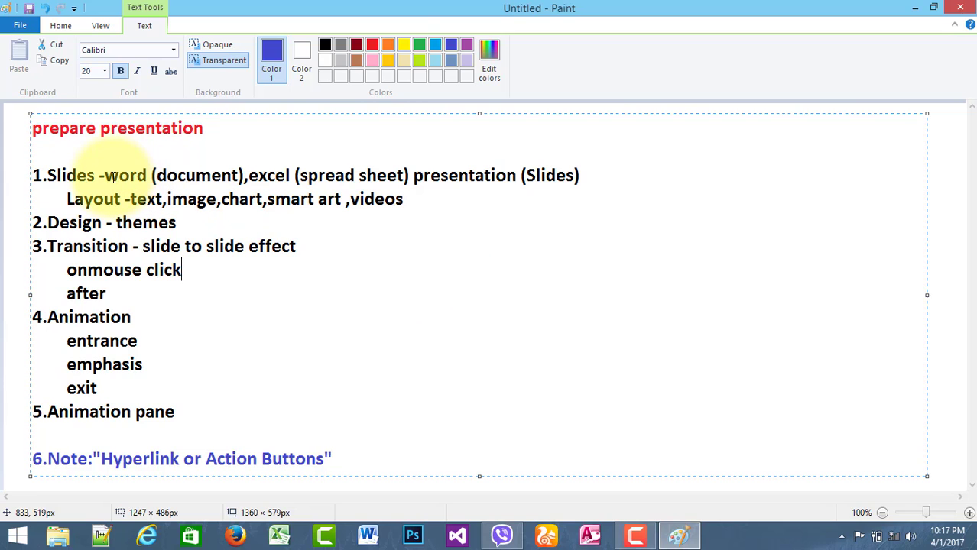
Step: Colour the item 1 annotation, Layout description, 'themes' and 'slide to slide effect' blue
drag(106, 175, 617, 174)
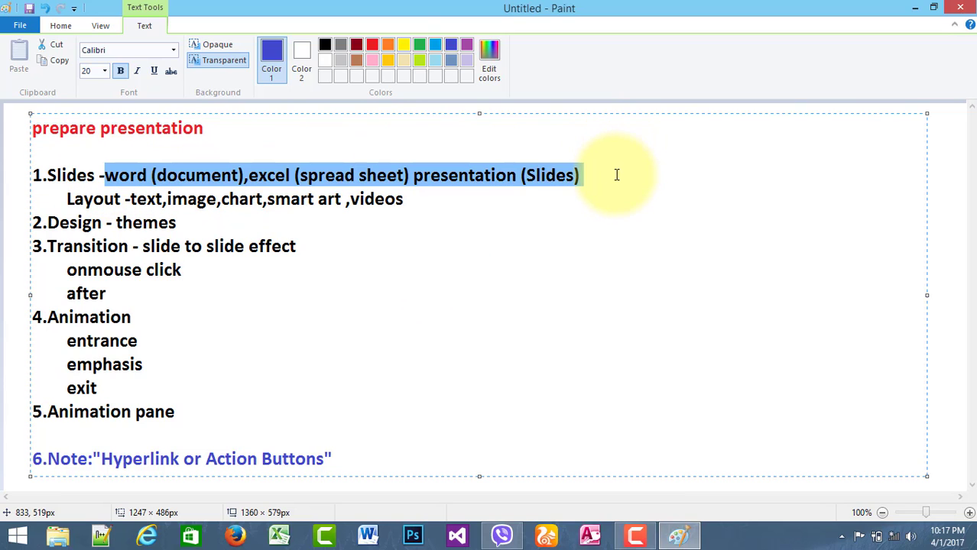
click(451, 44)
drag(404, 200, 131, 197)
click(276, 52)
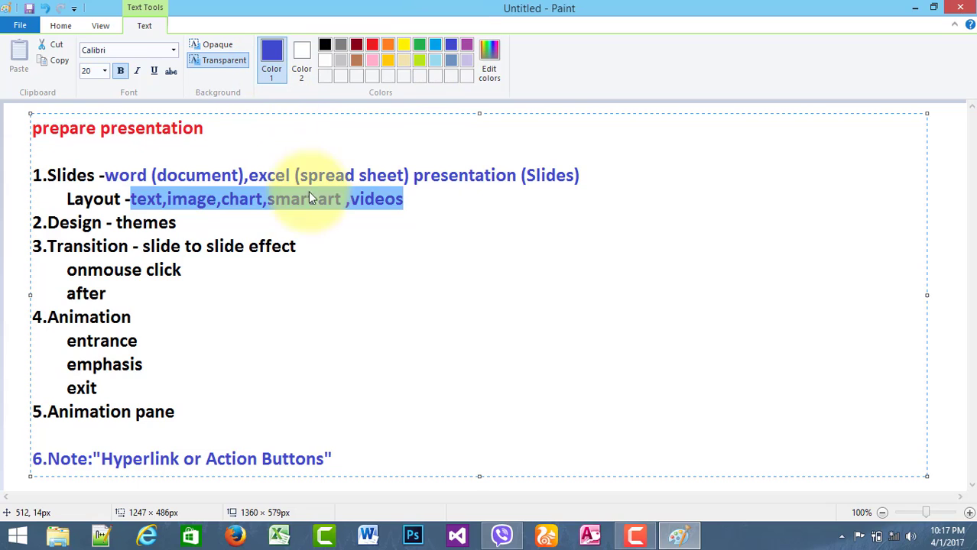
drag(177, 222, 116, 222)
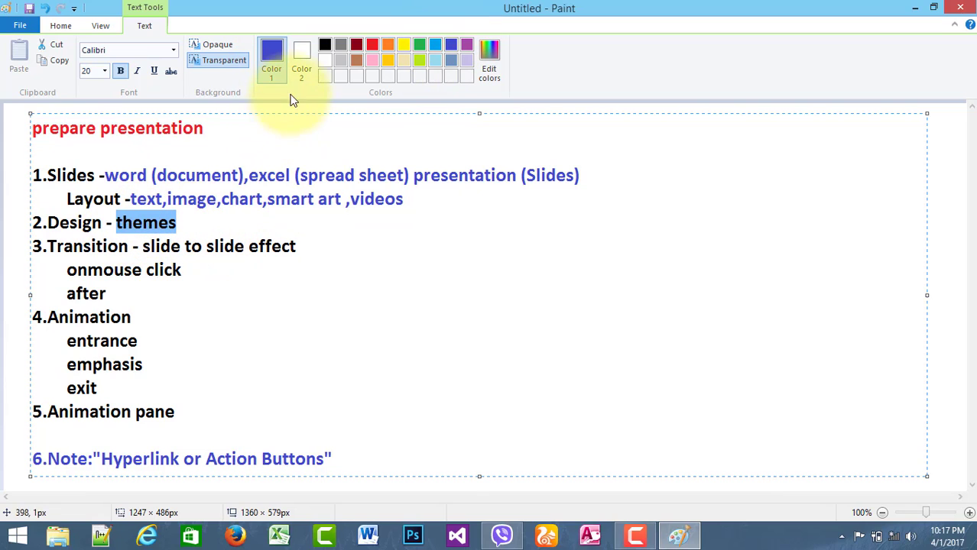
click(451, 48)
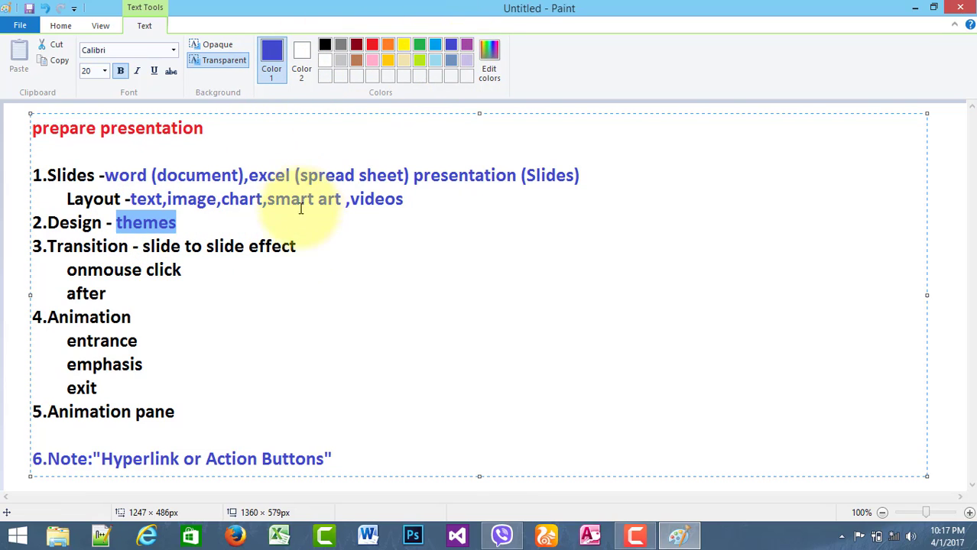
drag(315, 247, 143, 246)
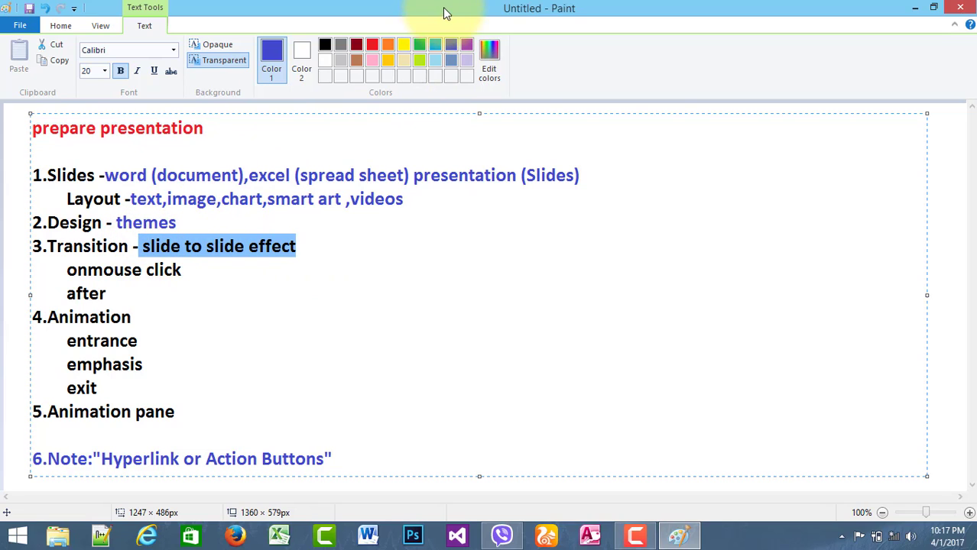
click(452, 45)
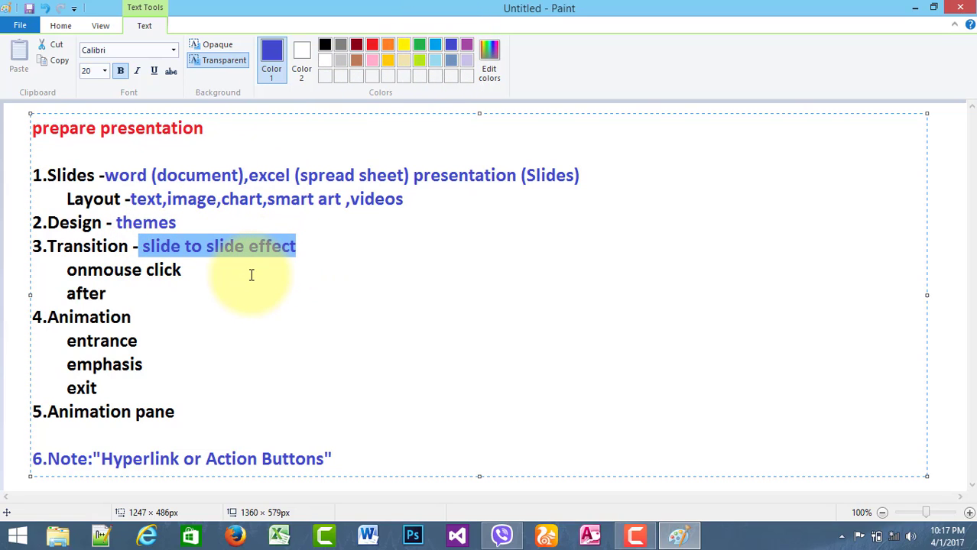
click(179, 318)
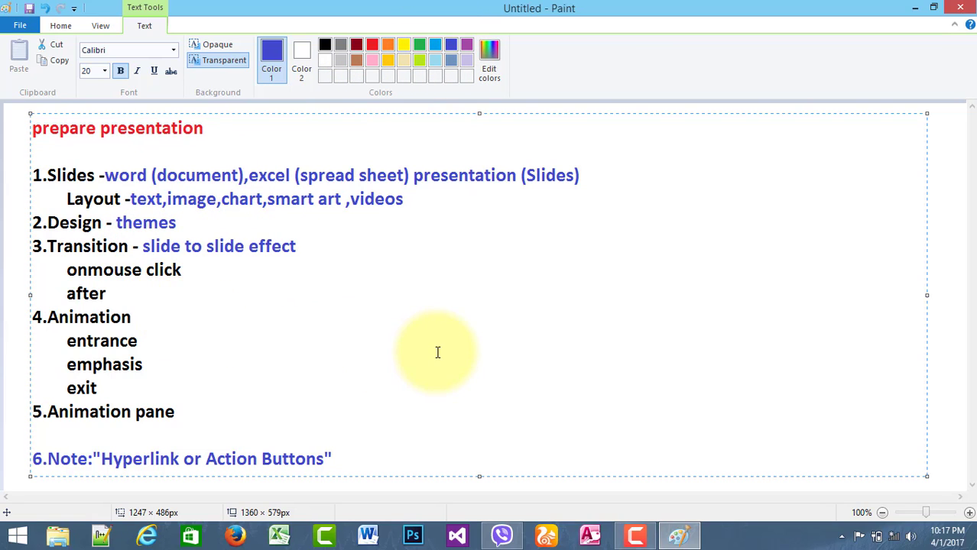
Step: Type '- element or slides object effect' after 4.Animation and select it
text(- element)
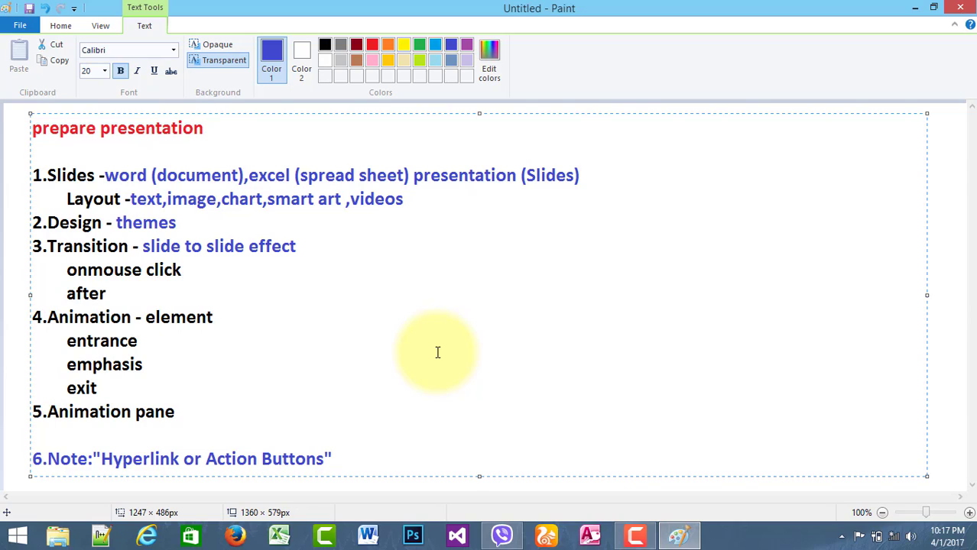
text( or slides )
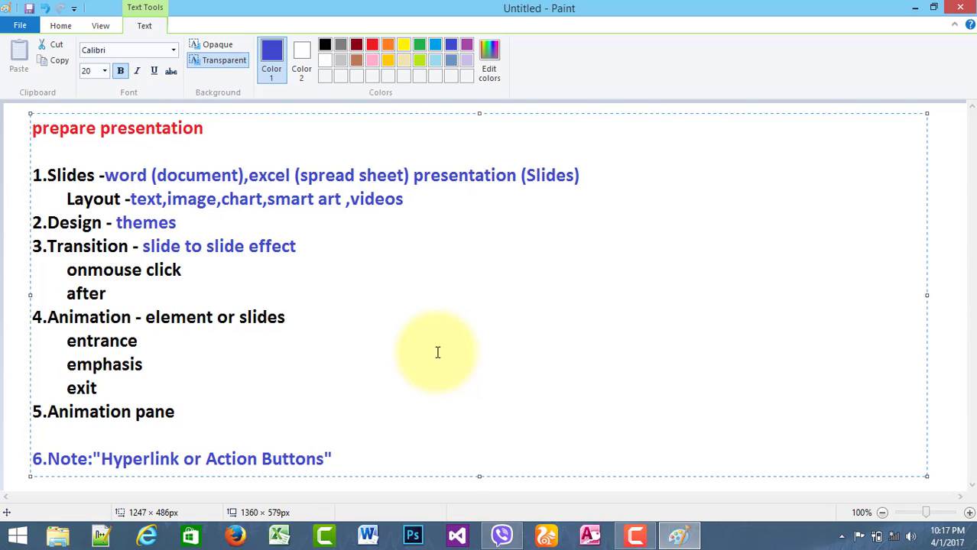
text(object)
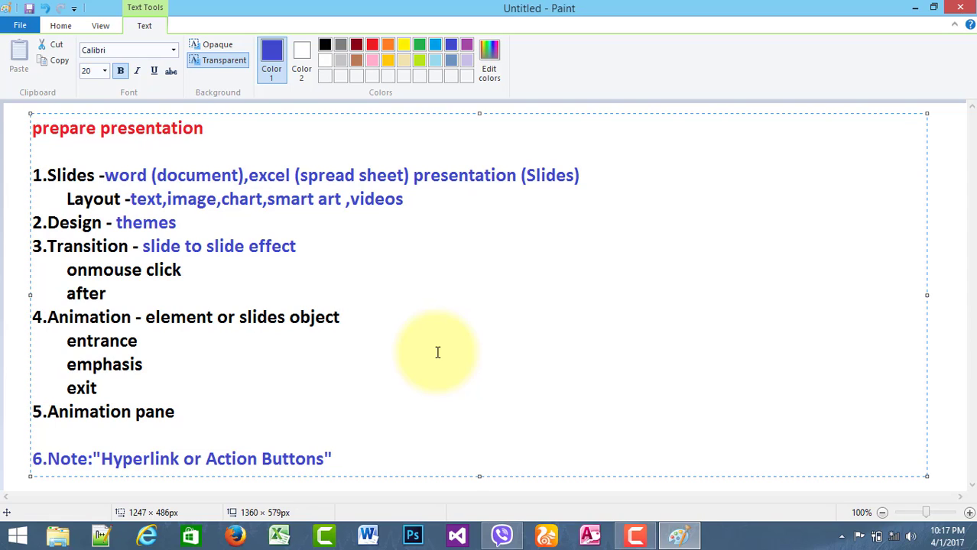
text( effect)
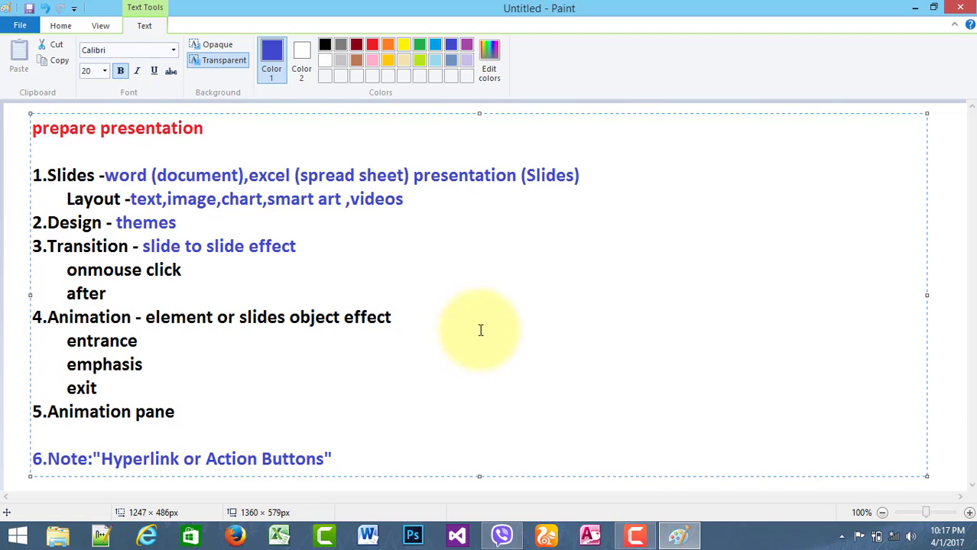
drag(145, 317, 394, 322)
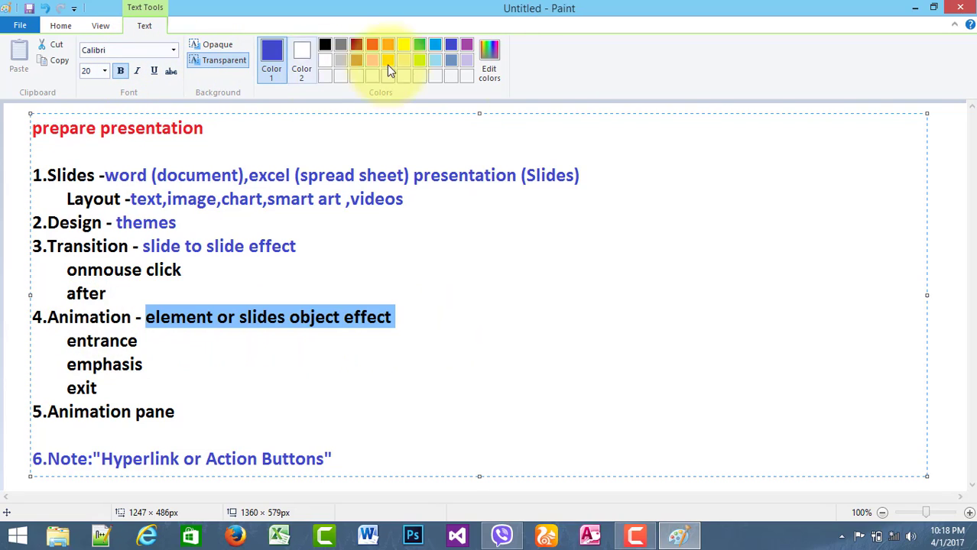
Step: Turn 'element or slides object effect' blue, then highlight the slide-to-slide and object-effect descriptions
click(452, 44)
click(410, 336)
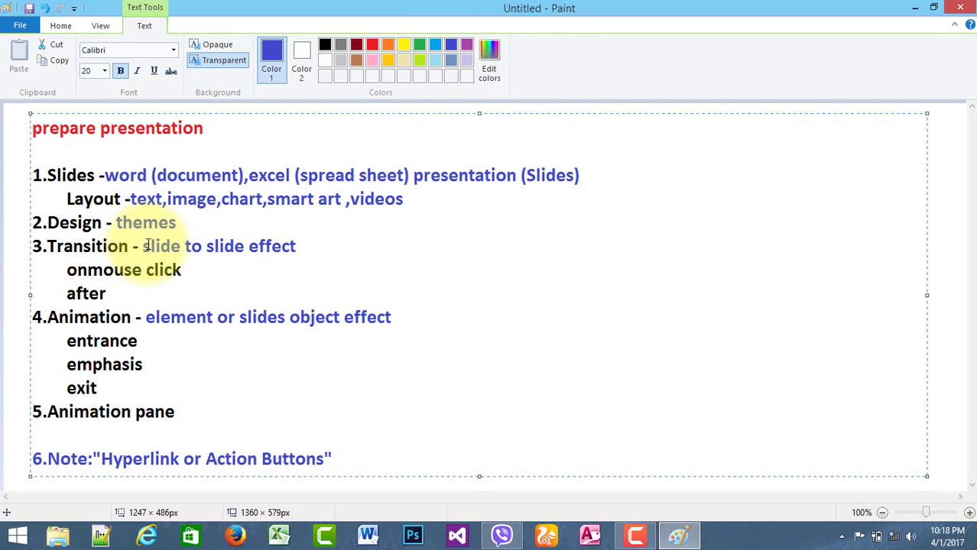
drag(143, 246, 310, 247)
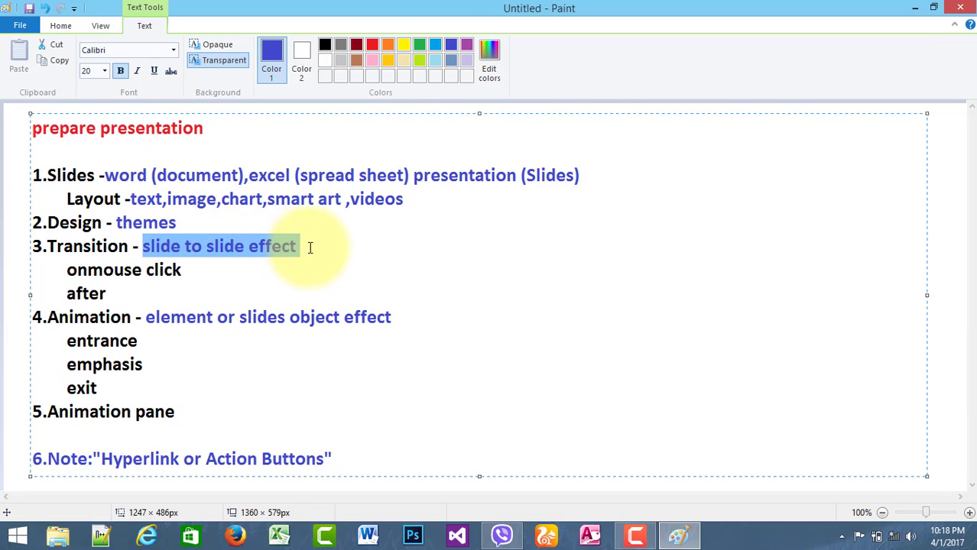
drag(145, 317, 419, 313)
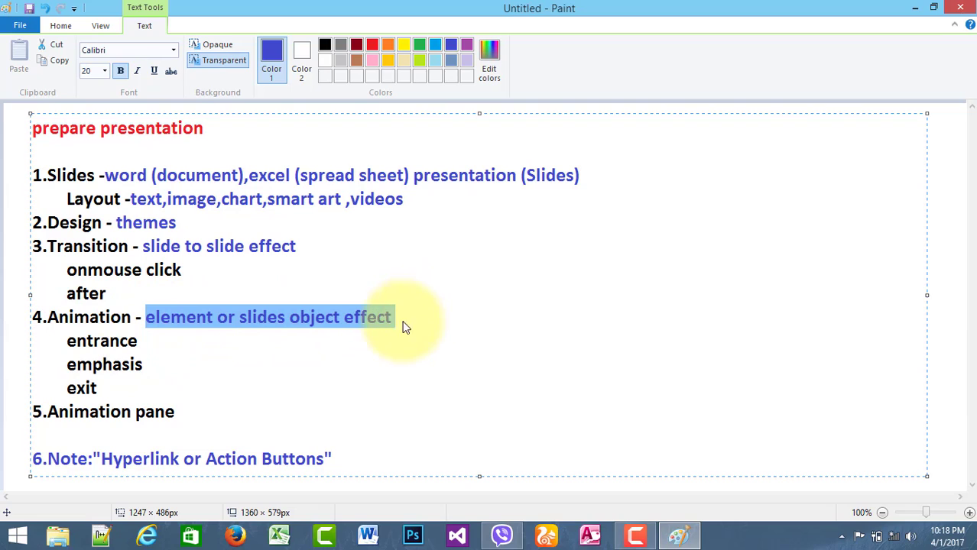
click(201, 418)
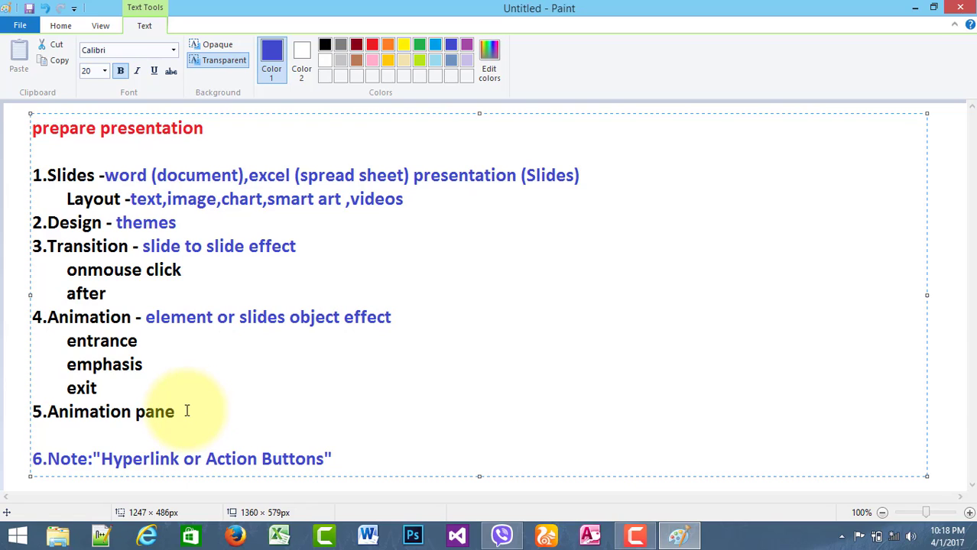
Step: Highlight the Animation sub-items entrance, emphasis and exit one by one while explaining them
drag(185, 410, 155, 413)
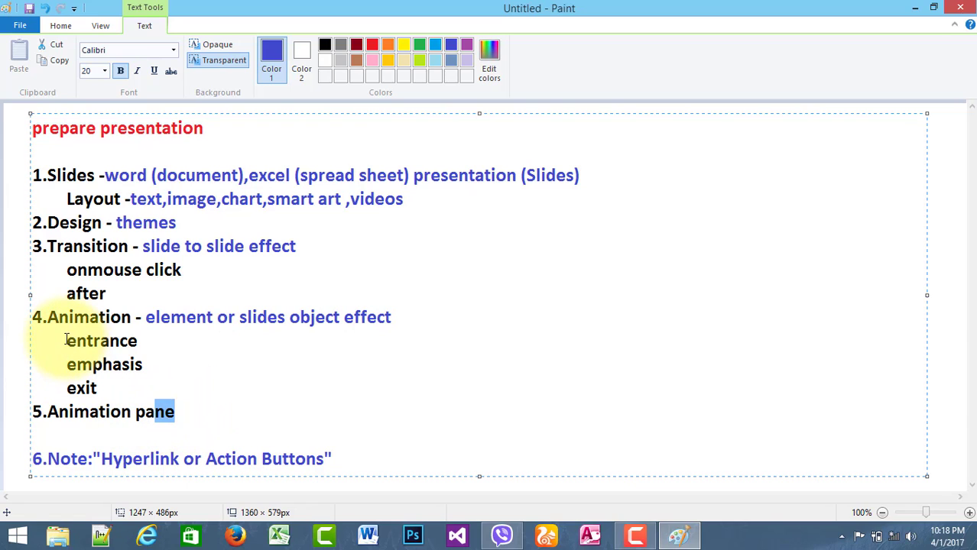
drag(68, 341, 144, 337)
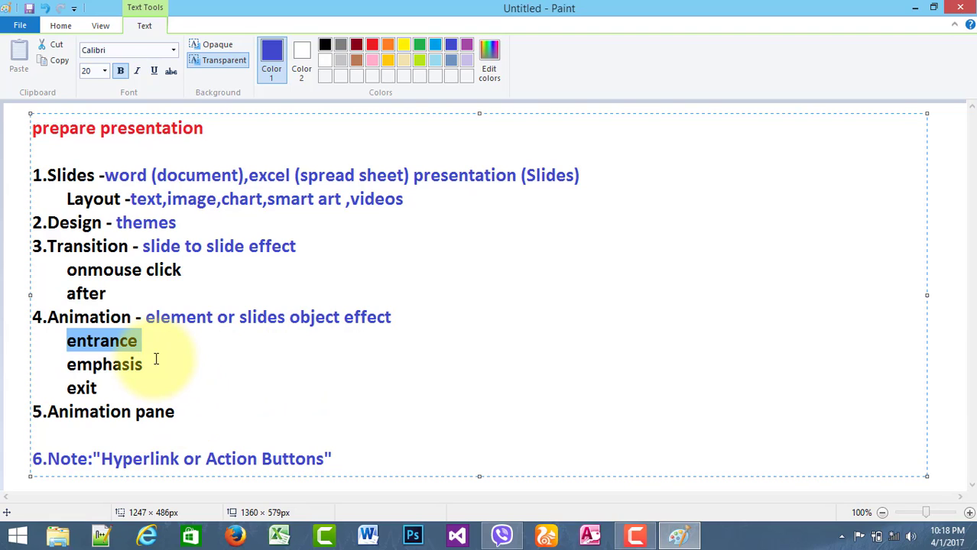
drag(143, 365, 26, 367)
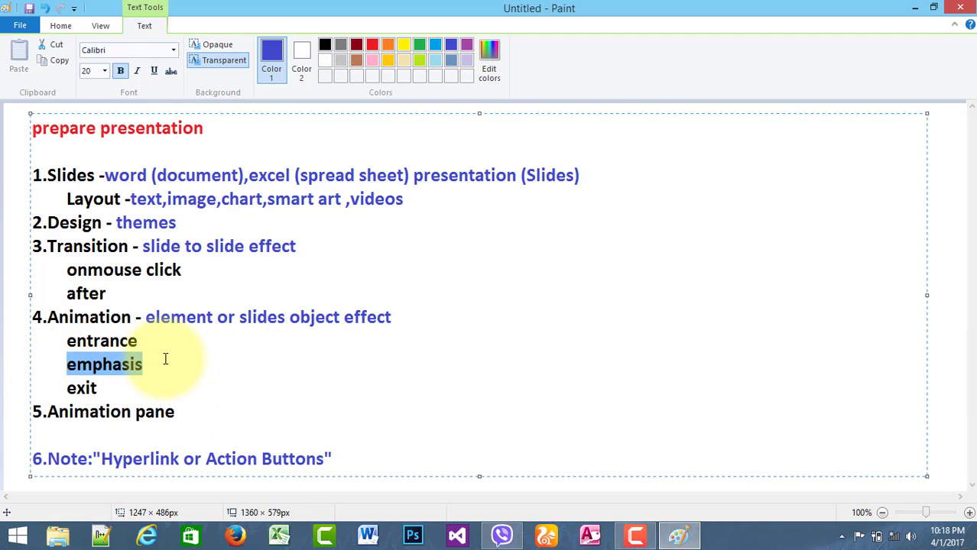
drag(151, 363, 62, 362)
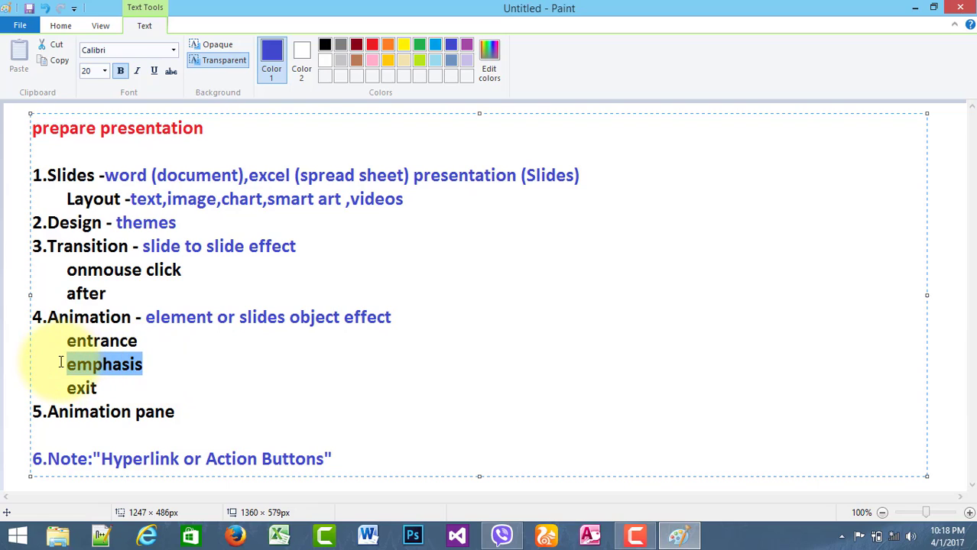
click(152, 362)
drag(143, 364, 54, 361)
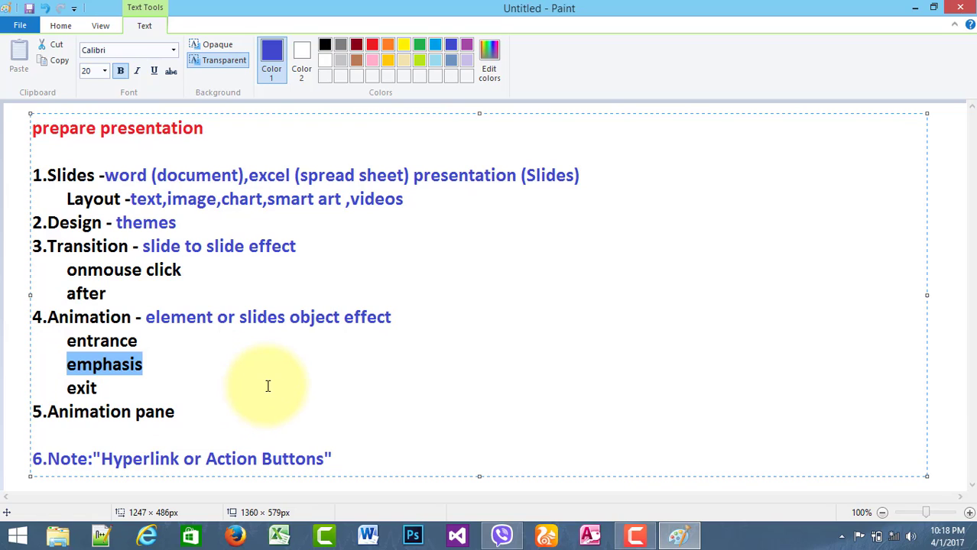
drag(143, 364, 67, 365)
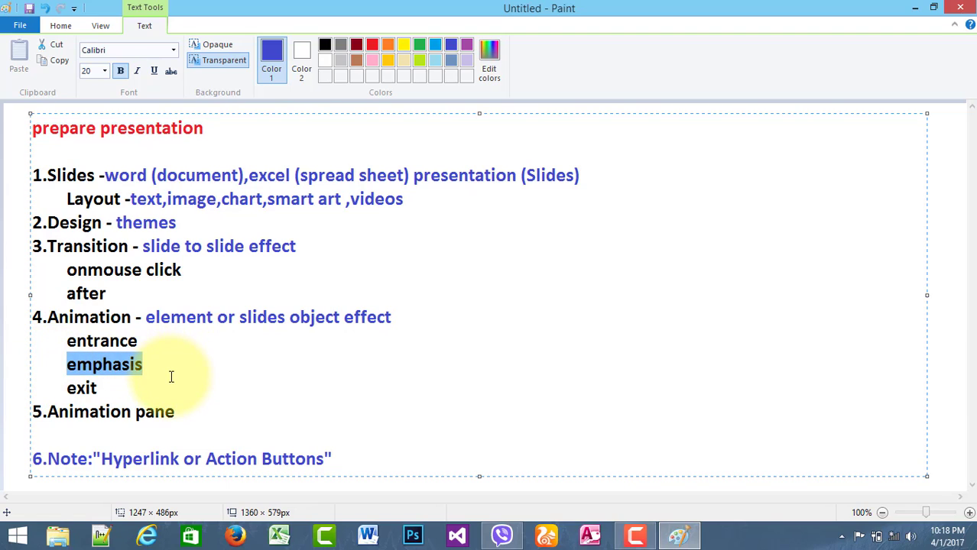
drag(143, 365, 64, 365)
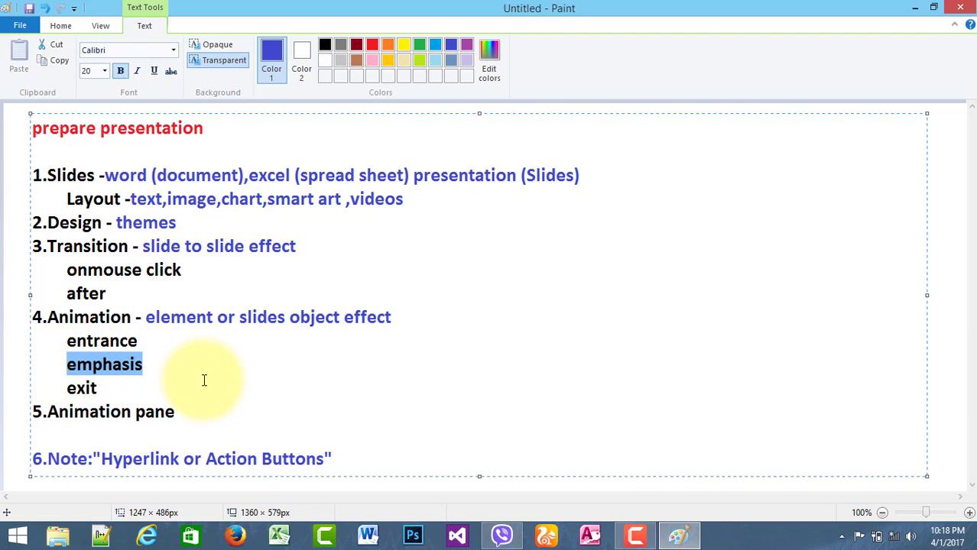
drag(98, 389, 63, 387)
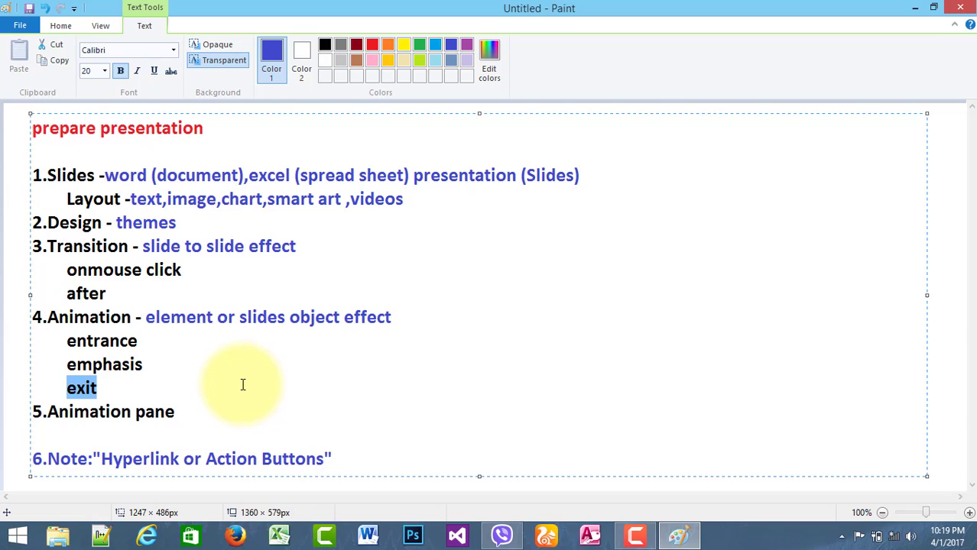
drag(113, 388, 159, 392)
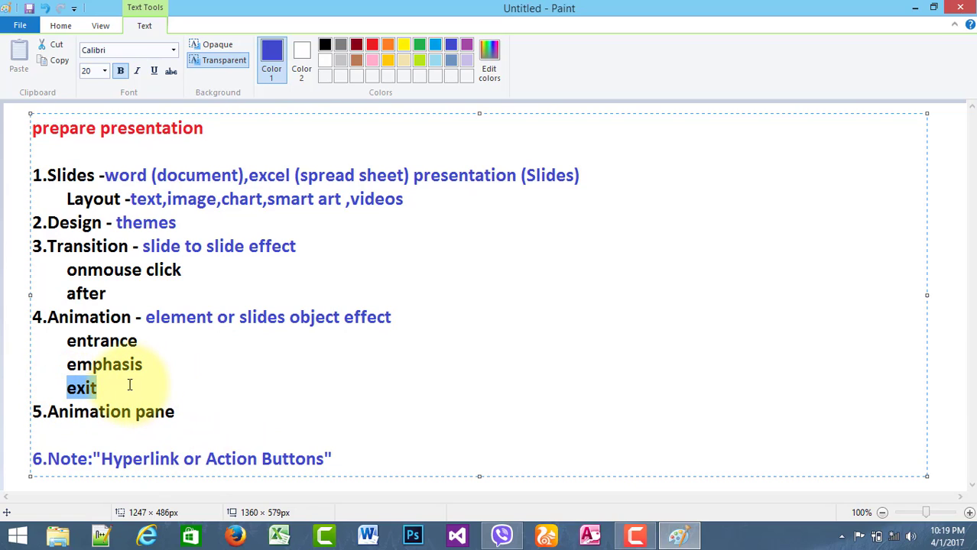
Step: Add an indented 'Motion' line under exit and delete the blank line before 6.Note
click(143, 390)
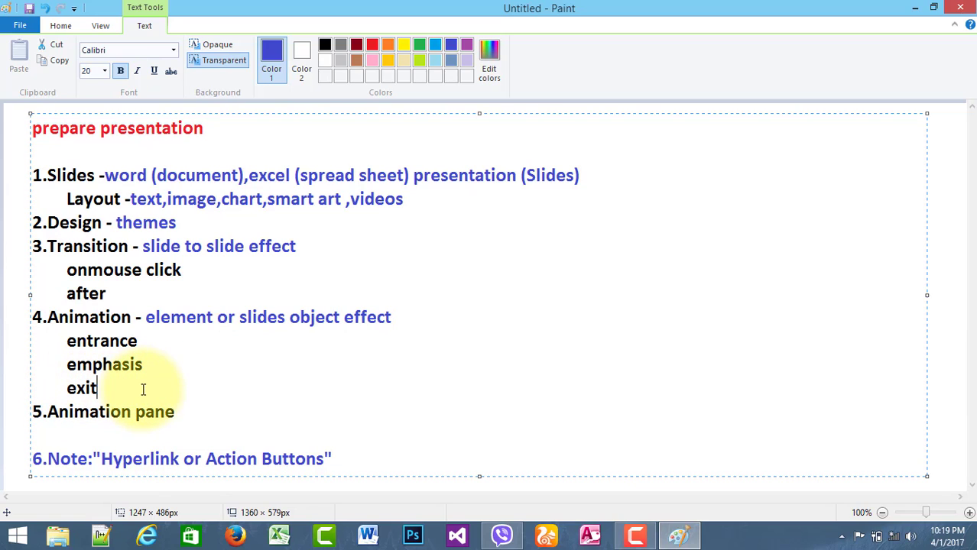
key(Return)
text(Mo)
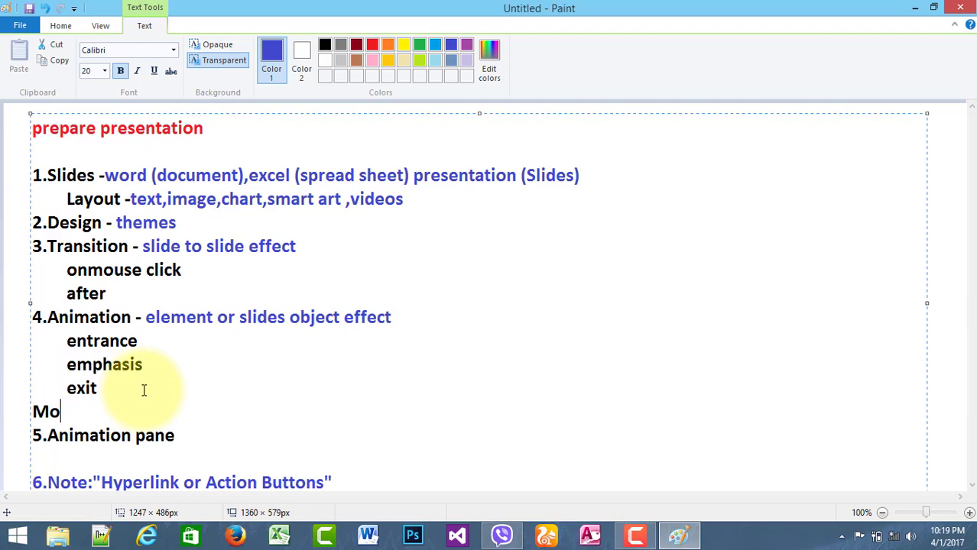
text(tion)
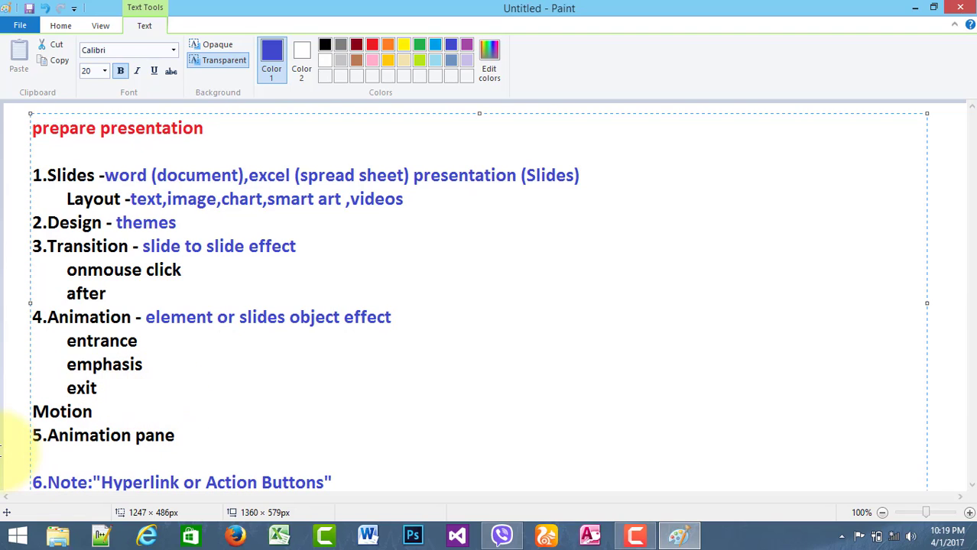
click(34, 413)
key(Tab)
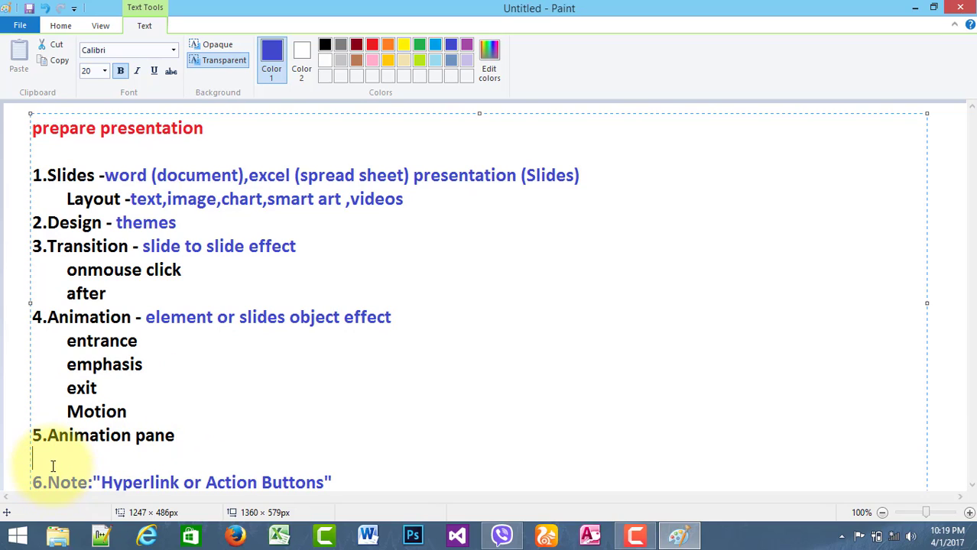
click(175, 436)
key(Delete)
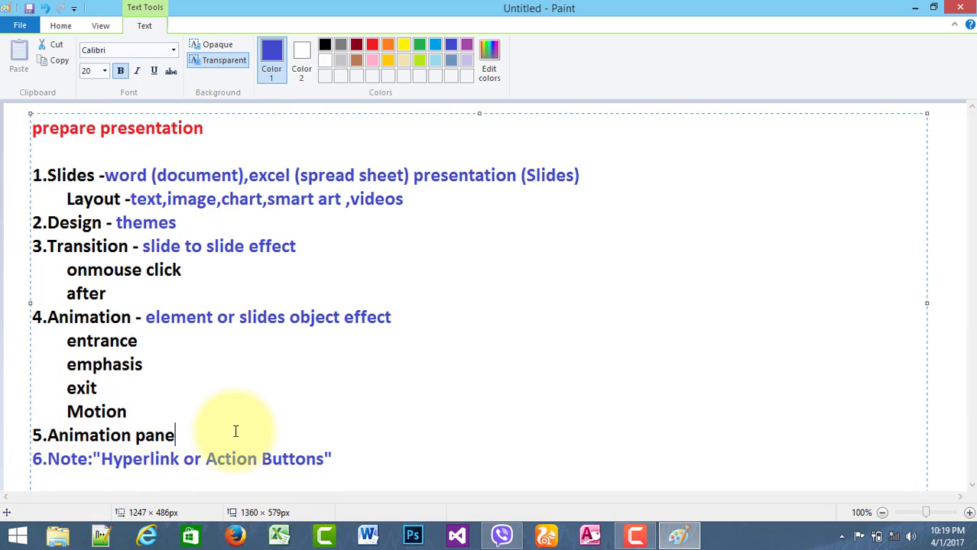
Step: Highlight the entrance-to-exit lines and the 'Animation pane' text, leaving the cursor after pane
click(127, 413)
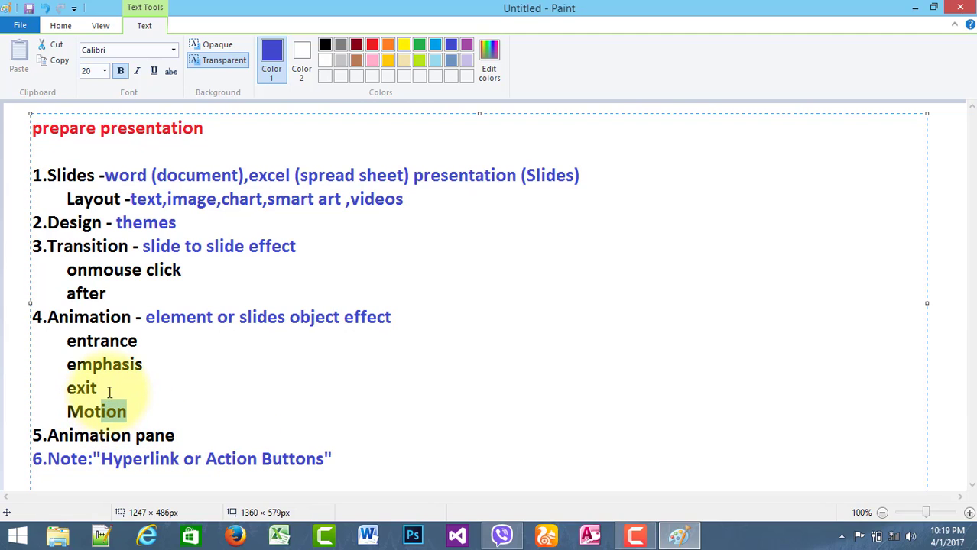
click(104, 390)
drag(105, 390, 63, 341)
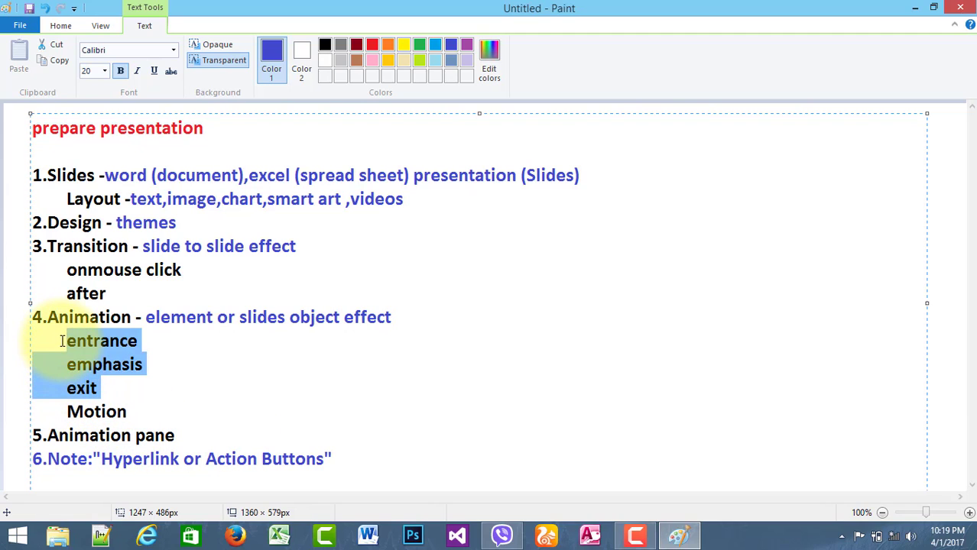
double_click(83, 388)
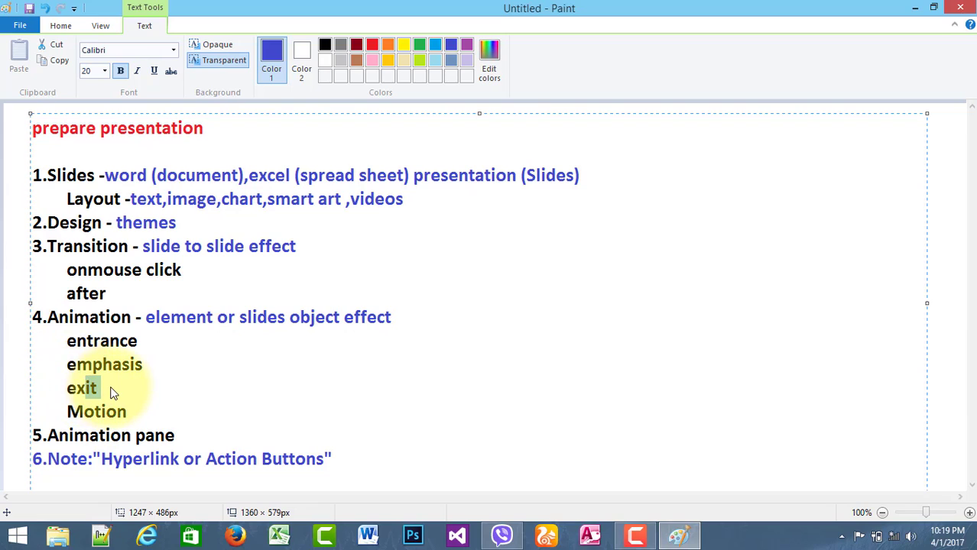
drag(111, 392, 62, 348)
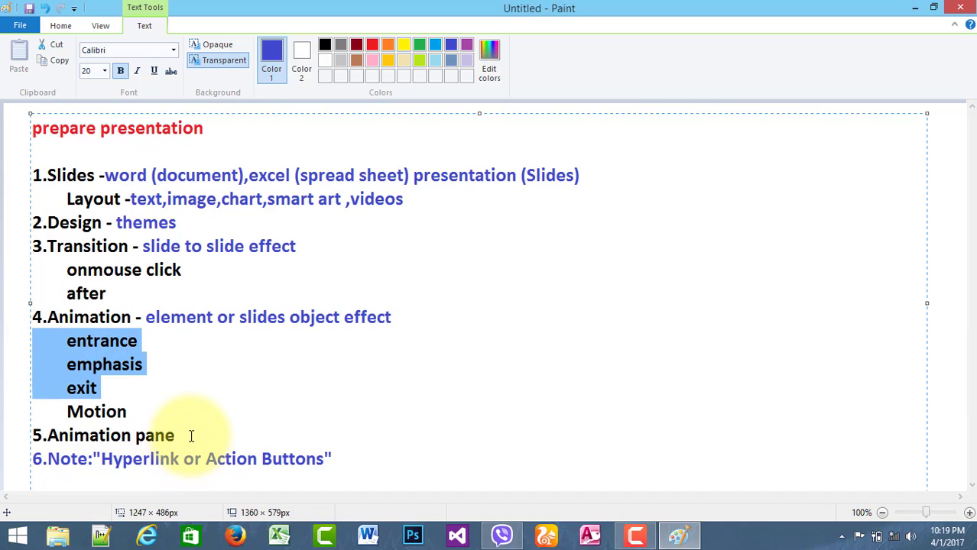
drag(191, 435, 33, 436)
mouse_move(165, 435)
mouse_down()
mouse_move(153, 434)
mouse_move(177, 435)
mouse_up()
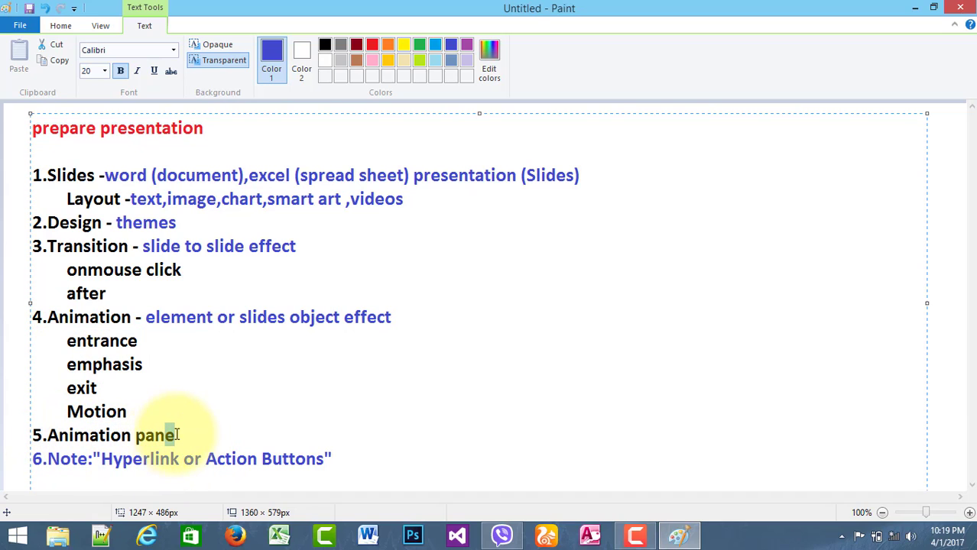
click(194, 434)
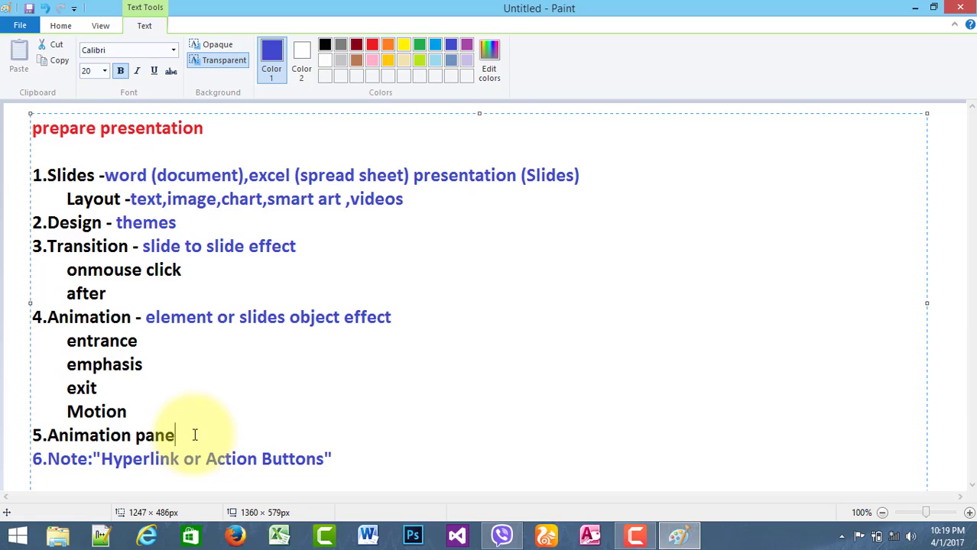
Step: Type ' - layers by layers' after '5.Animation pane', correcting the misspelt 'layes'
text(- layers)
key(BackSpace)
text(s by layes)
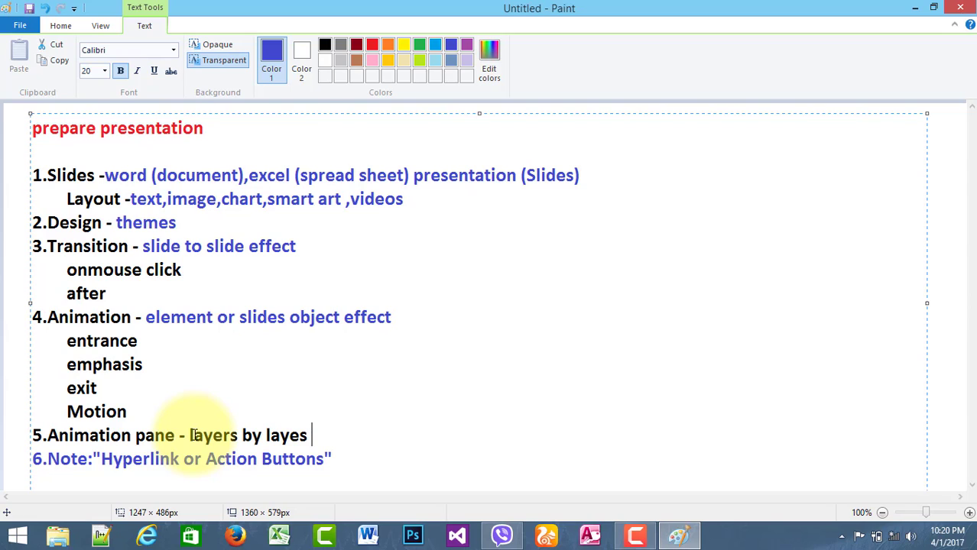
key(BackSpace)
key(BackSpace)
text(rs)
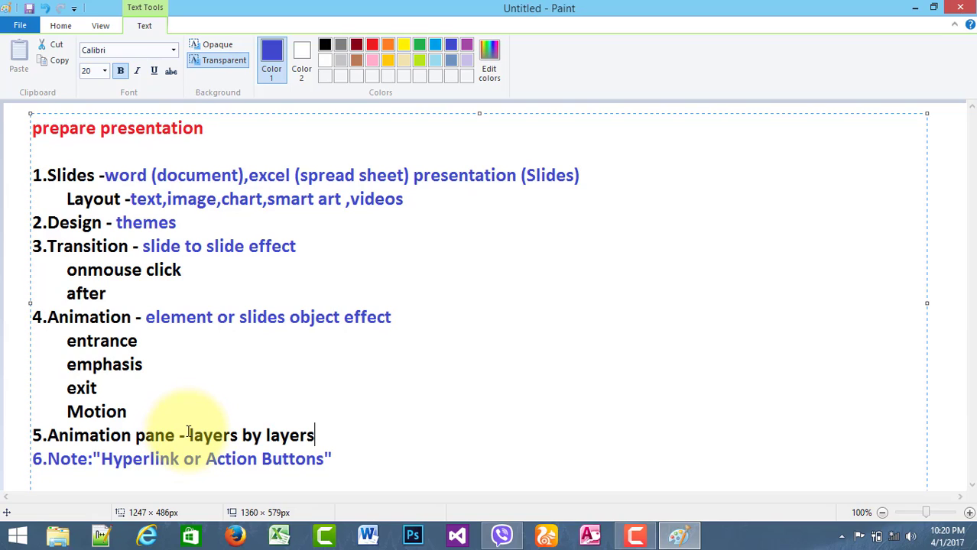
Step: Wrap the description in brackets so line 5 reads '-( layers by layers)'
click(184, 435)
text(()
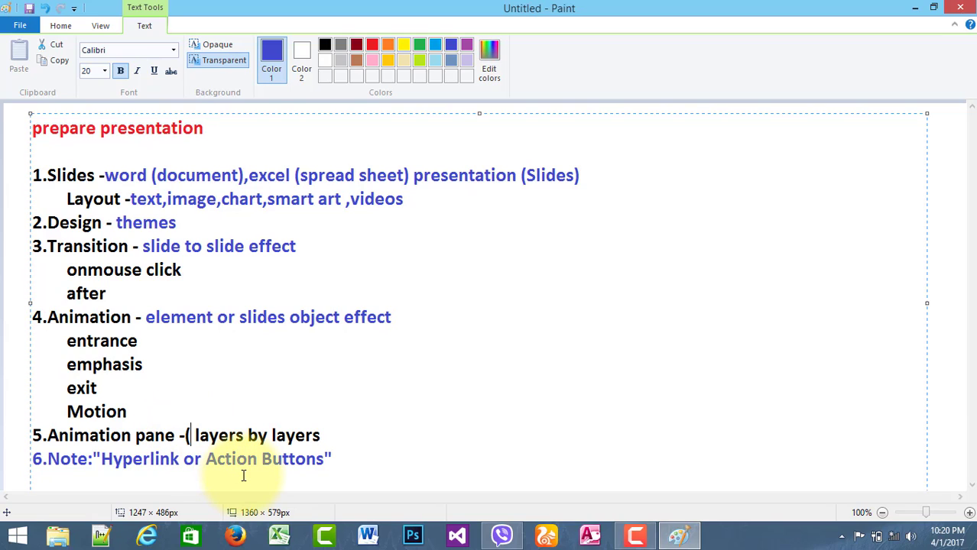
click(333, 433)
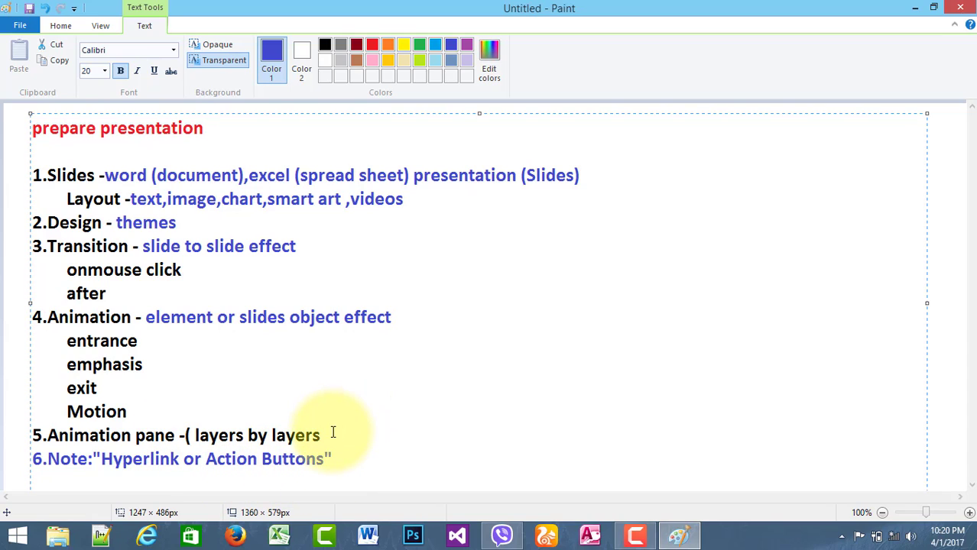
text())
drag(339, 436, 190, 426)
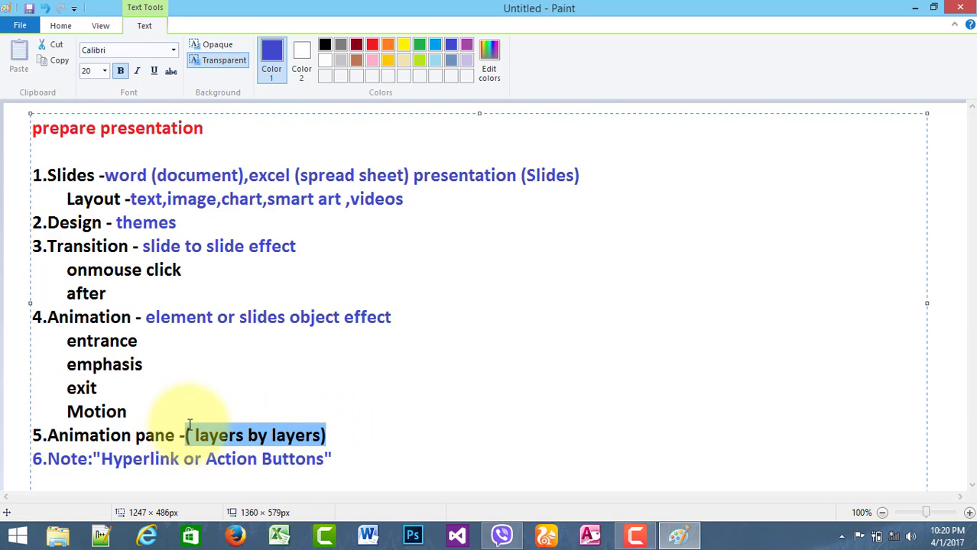
click(407, 427)
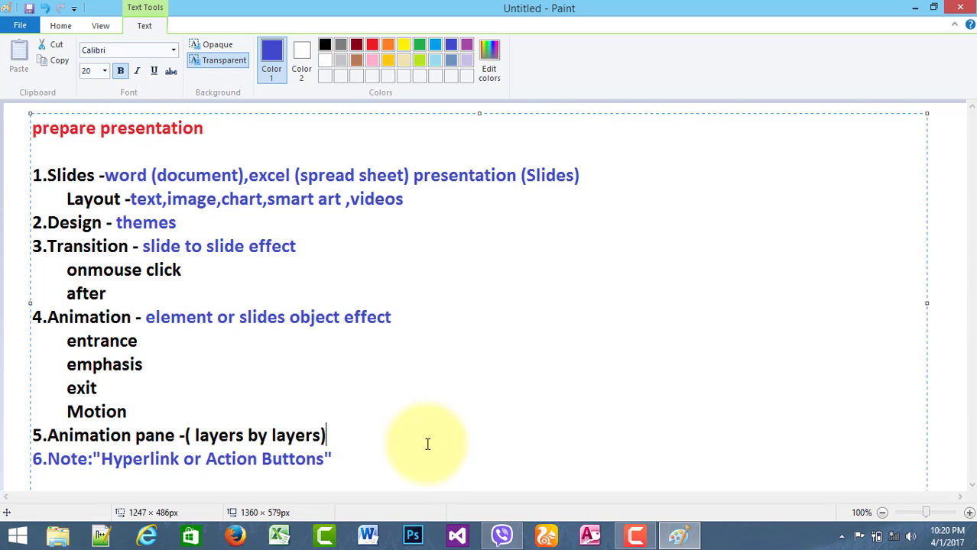
drag(327, 436, 184, 437)
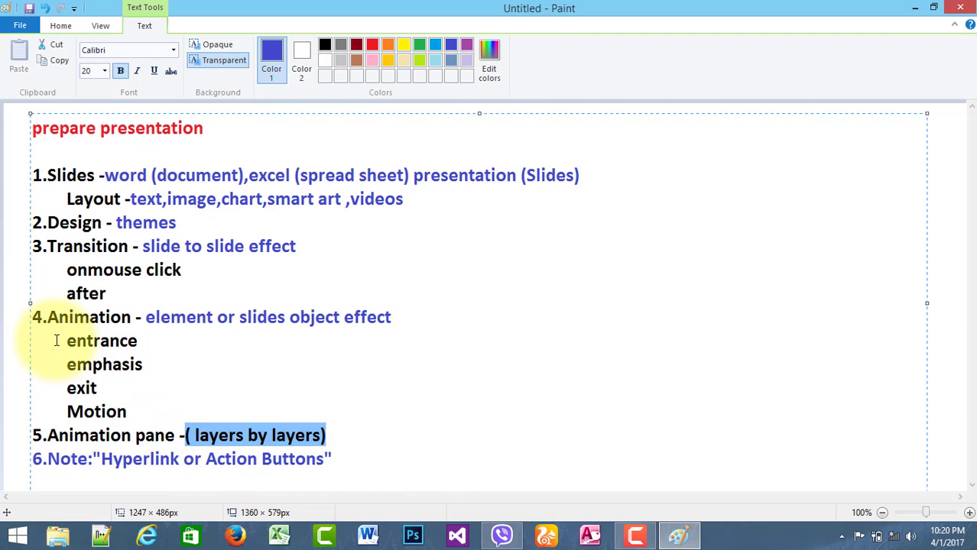
drag(64, 340, 172, 338)
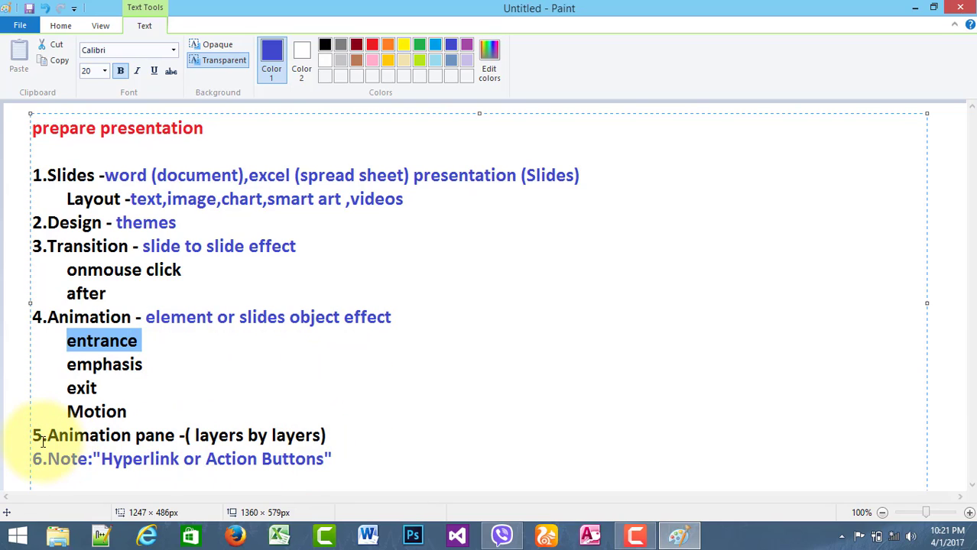
drag(48, 435, 342, 429)
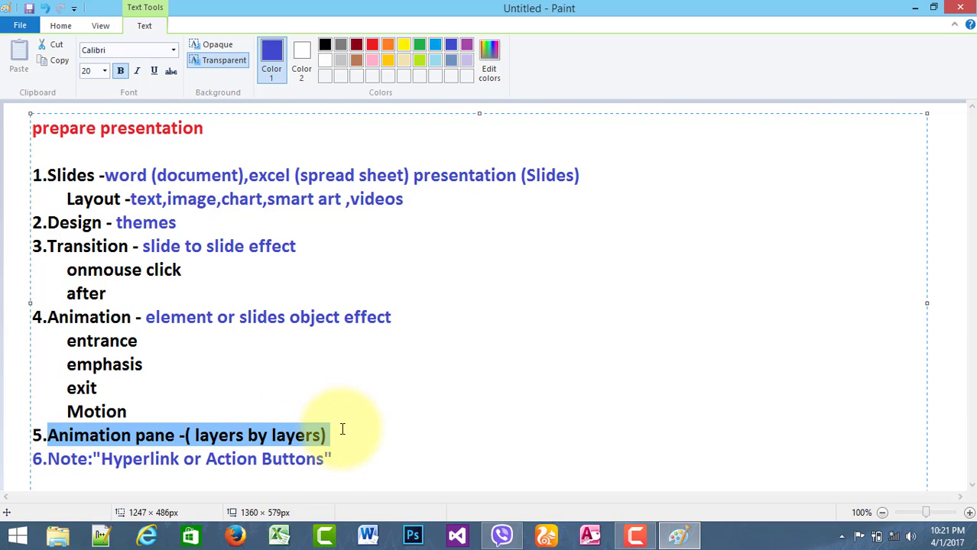
click(329, 434)
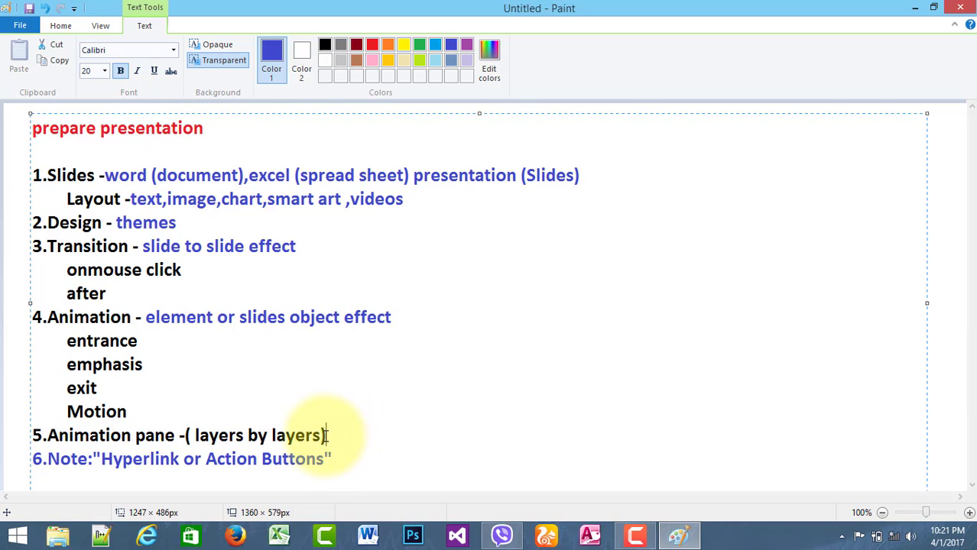
drag(314, 436, 34, 446)
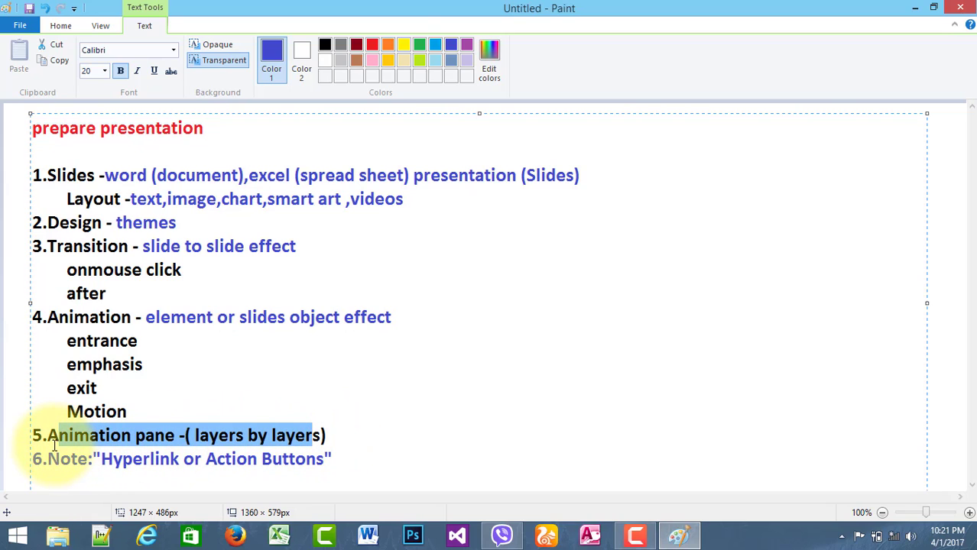
click(359, 433)
drag(359, 434, 340, 438)
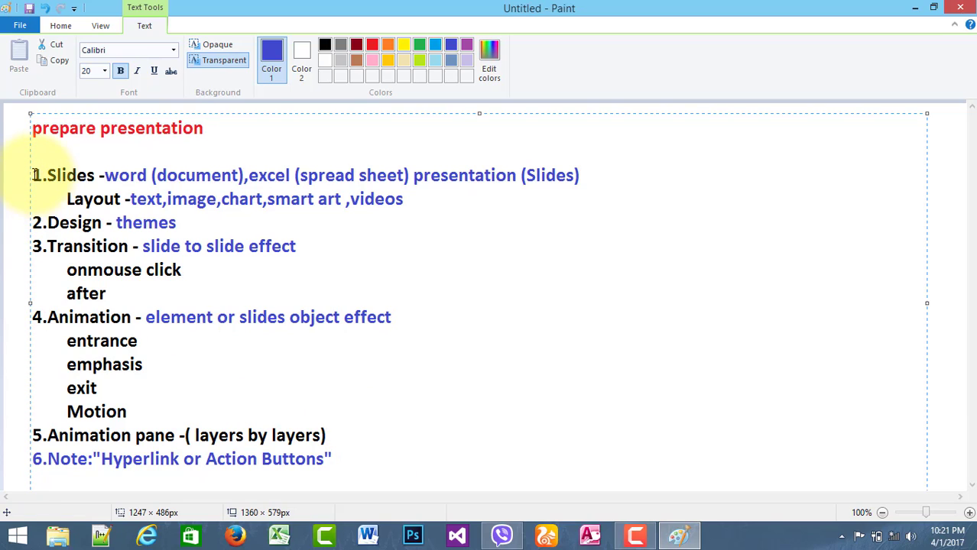
drag(35, 175, 353, 474)
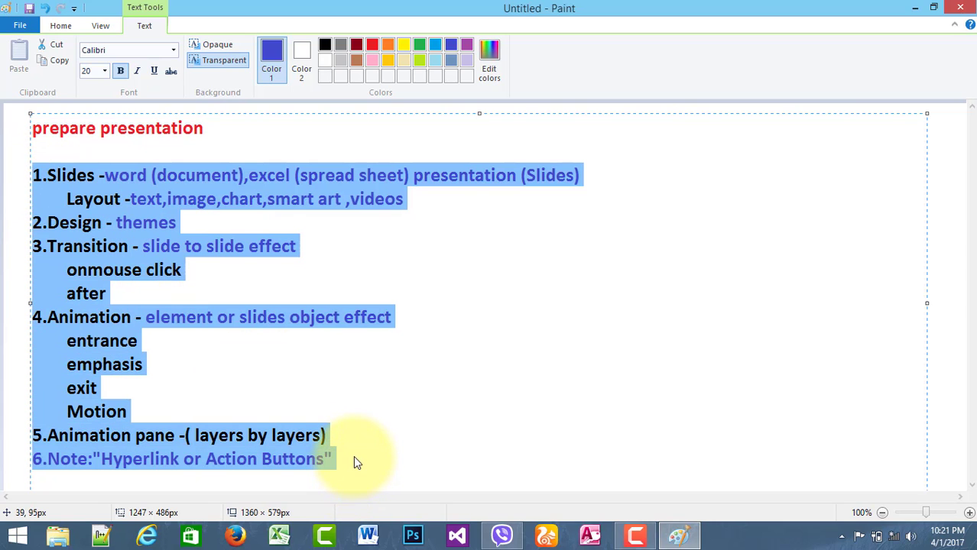
click(353, 455)
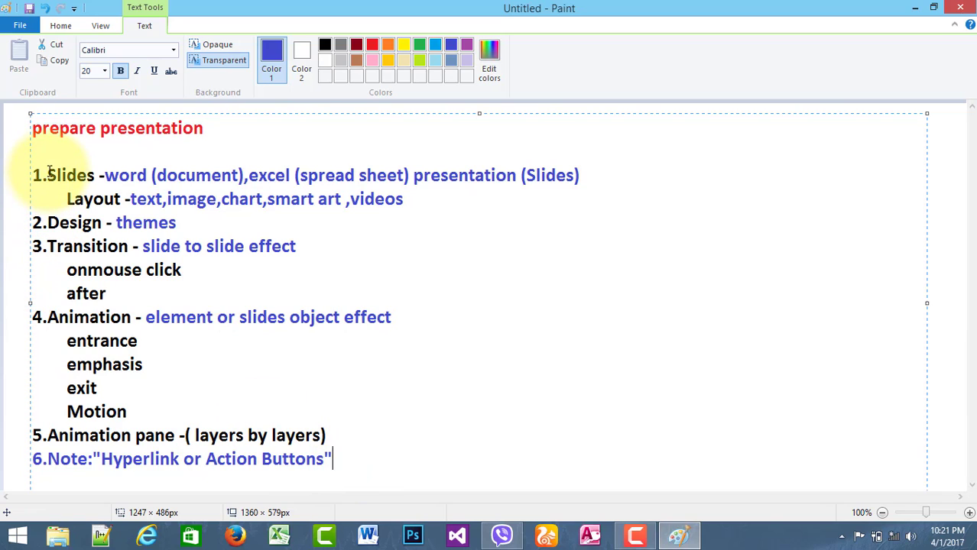
drag(93, 200, 106, 201)
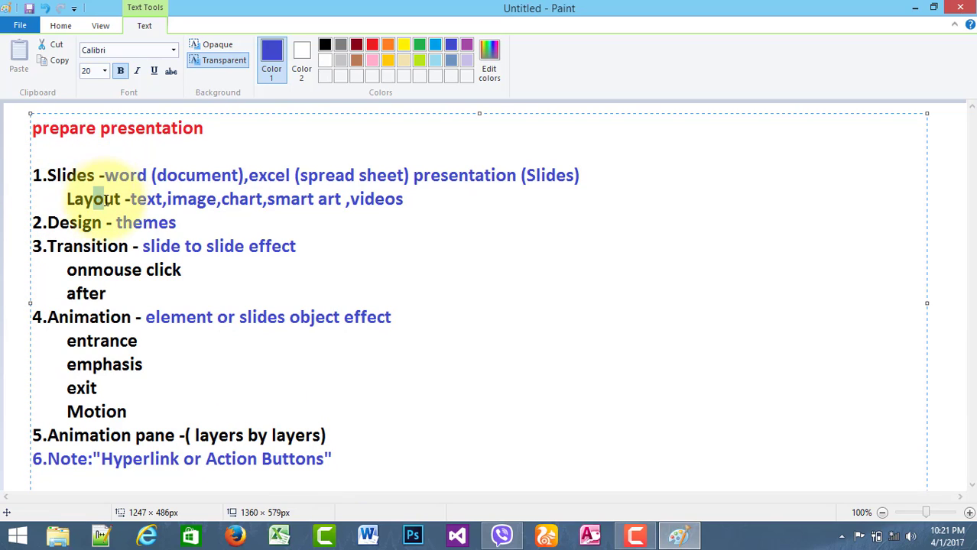
click(69, 223)
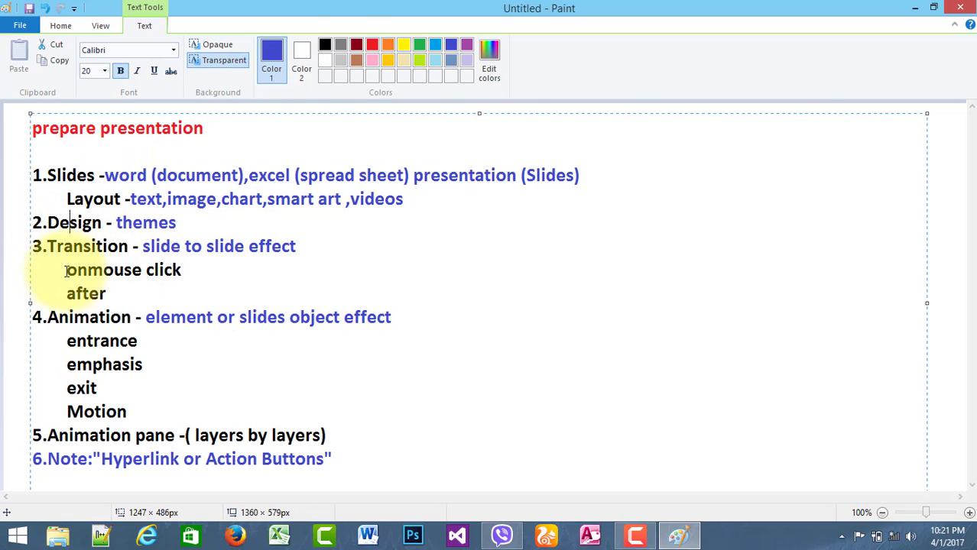
drag(98, 270, 187, 269)
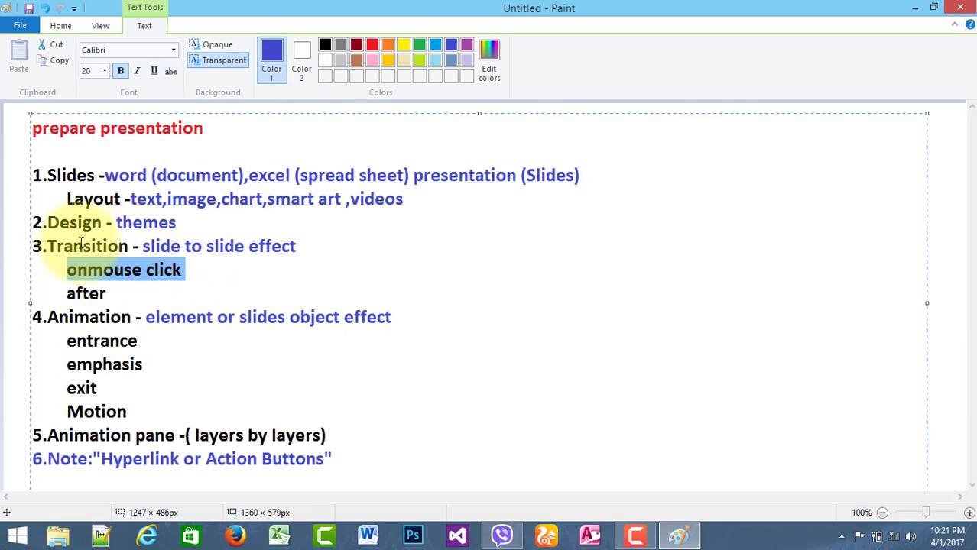
click(145, 246)
drag(149, 246, 305, 242)
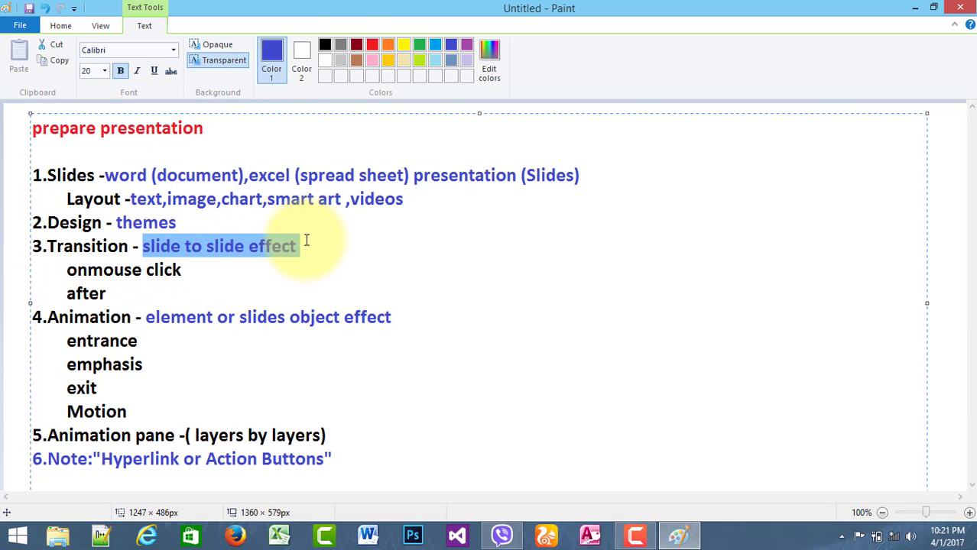
click(361, 252)
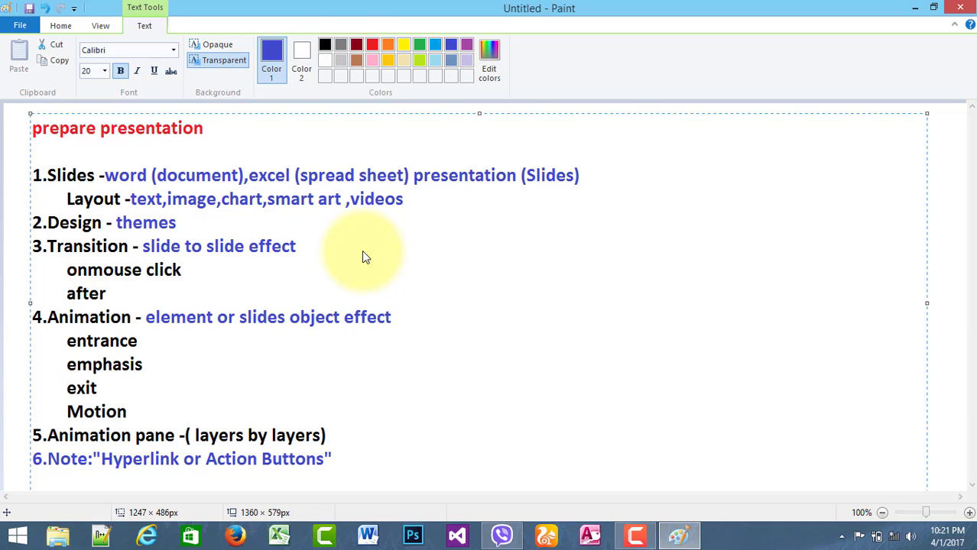
drag(66, 271, 196, 264)
drag(59, 295, 115, 289)
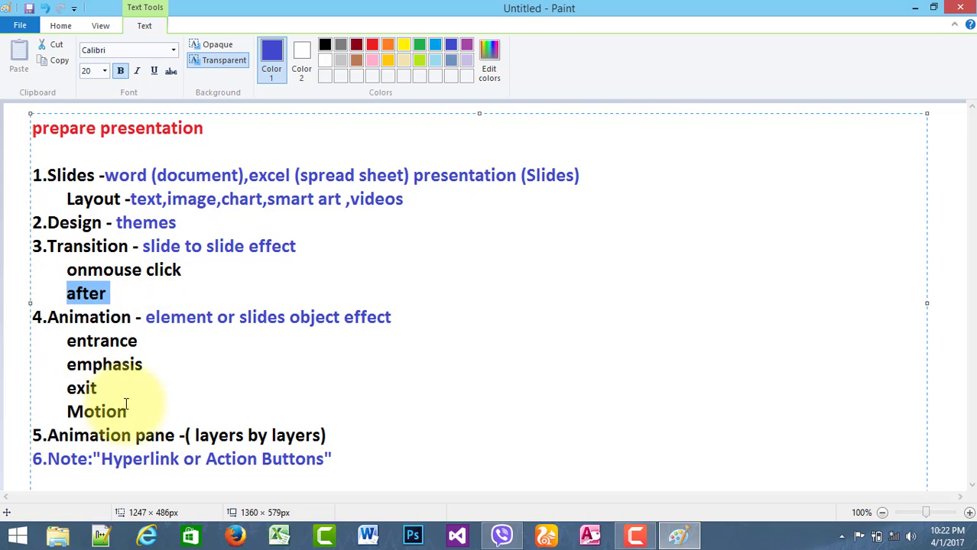
drag(47, 438, 343, 430)
click(342, 435)
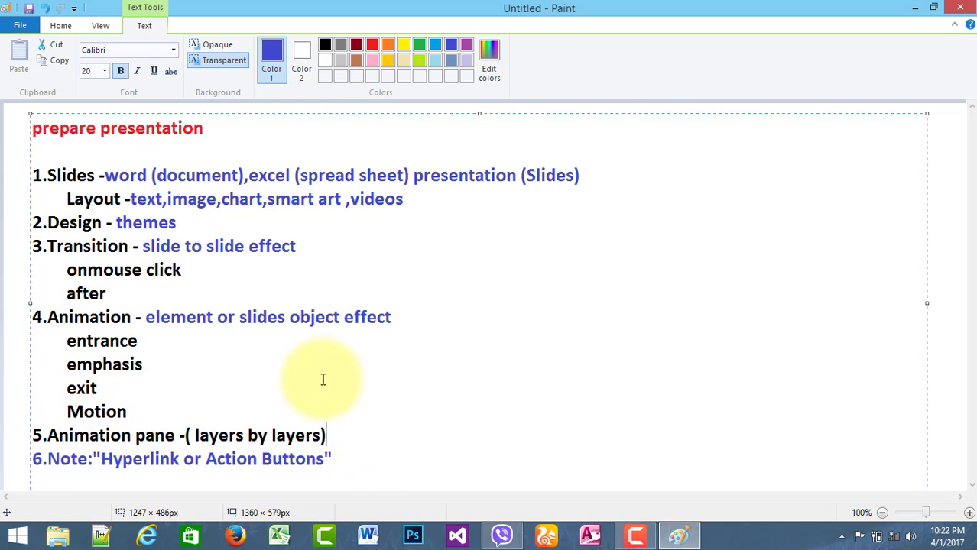
drag(213, 126, 21, 124)
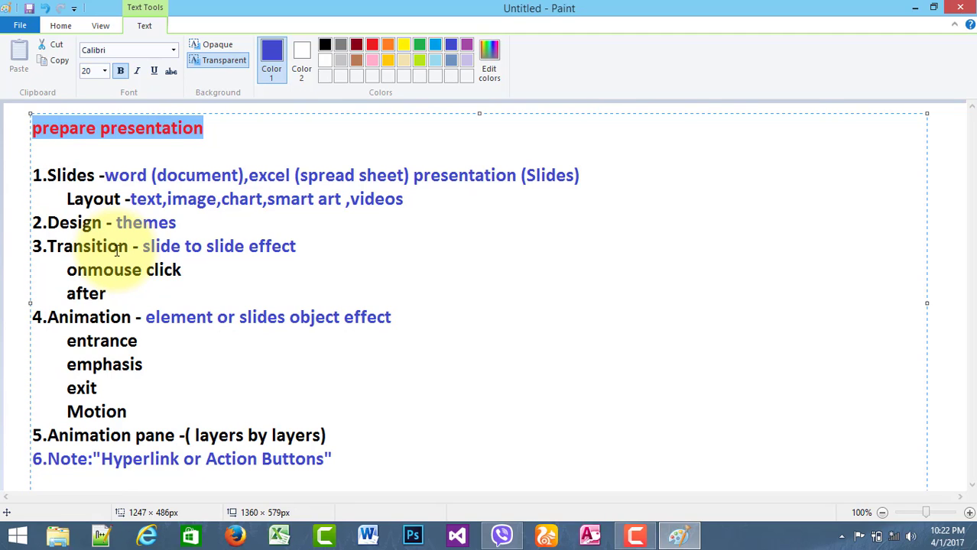
Step: Set the red 'prepare presentation' title to 28-point font size
click(101, 67)
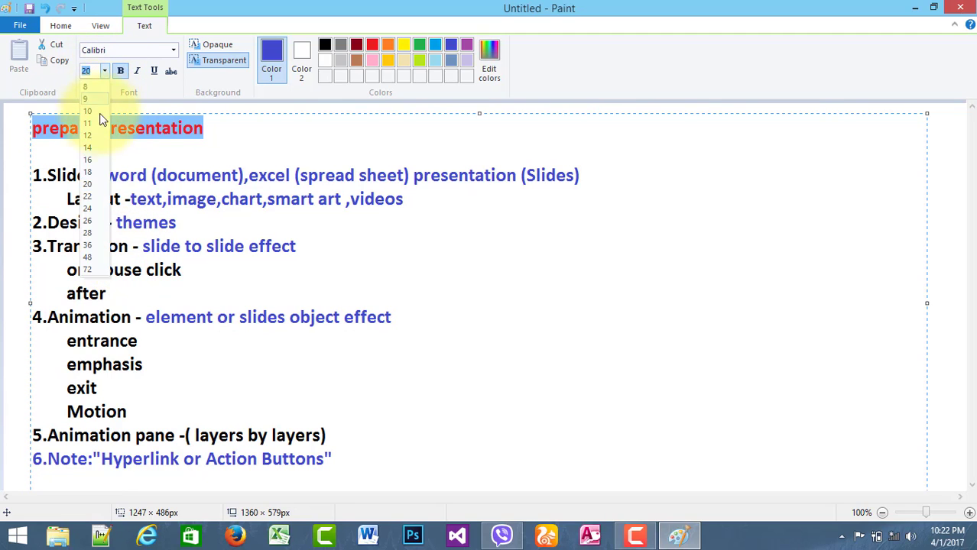
click(90, 231)
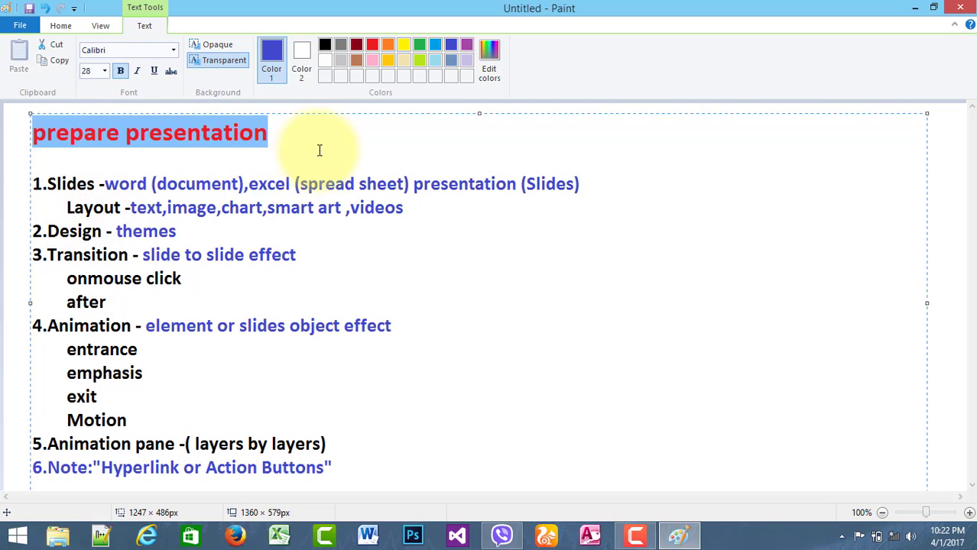
click(318, 146)
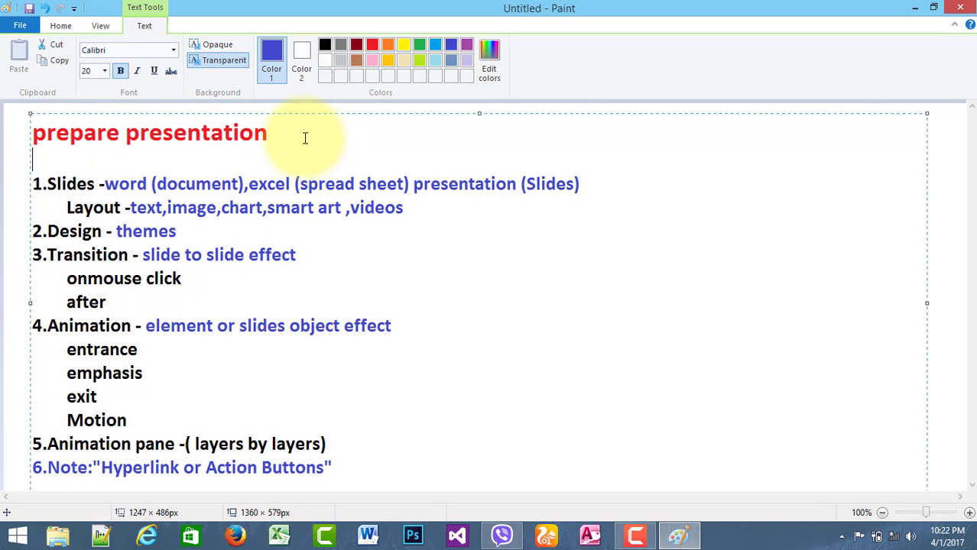